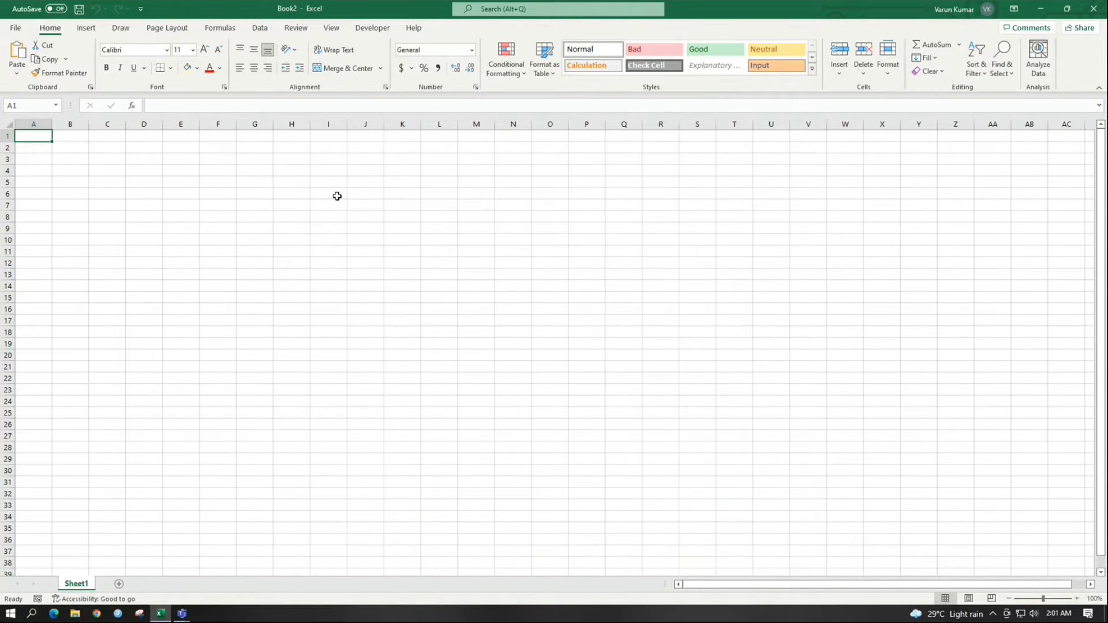
- Insert a Quick Start basic flowchart with its starter data using the Visio Data Visualizer add-in
left_click(87, 29)
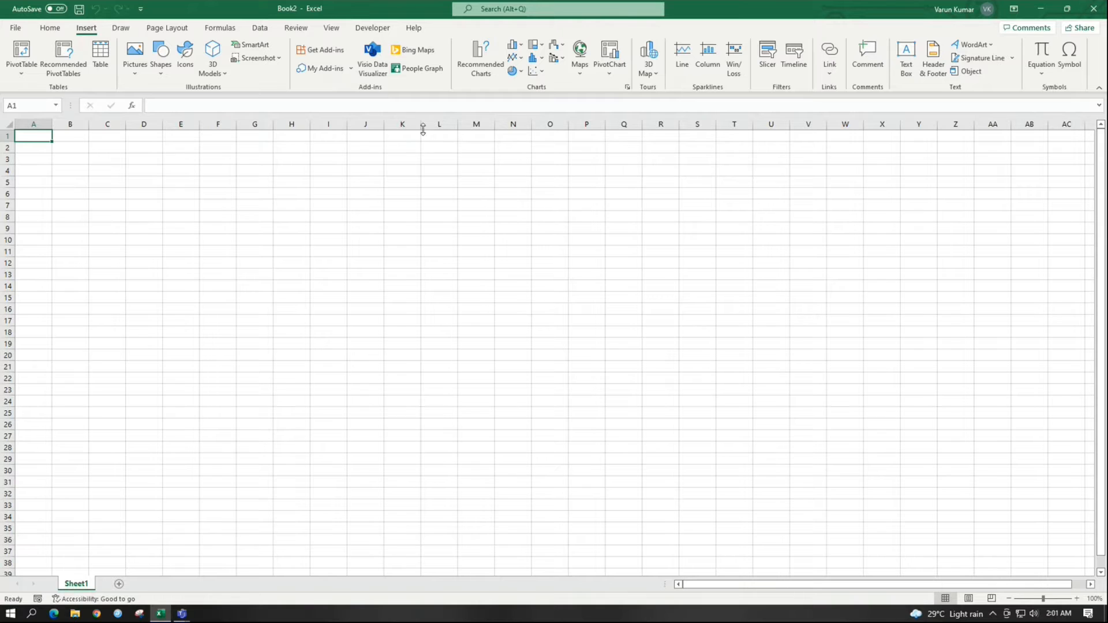
left_click(379, 51)
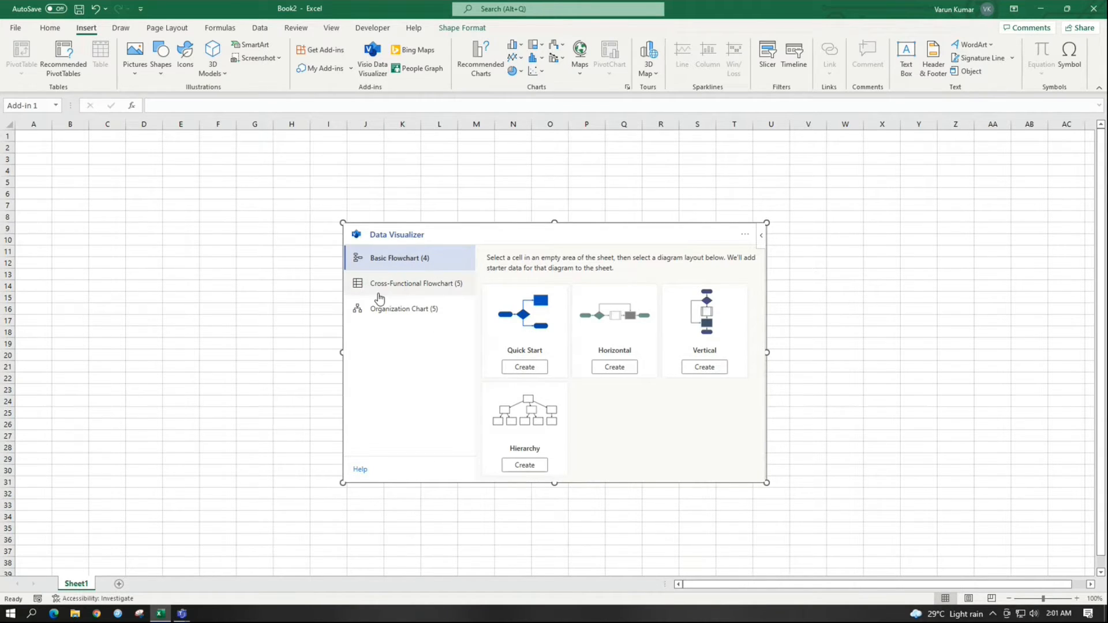
left_click(380, 317)
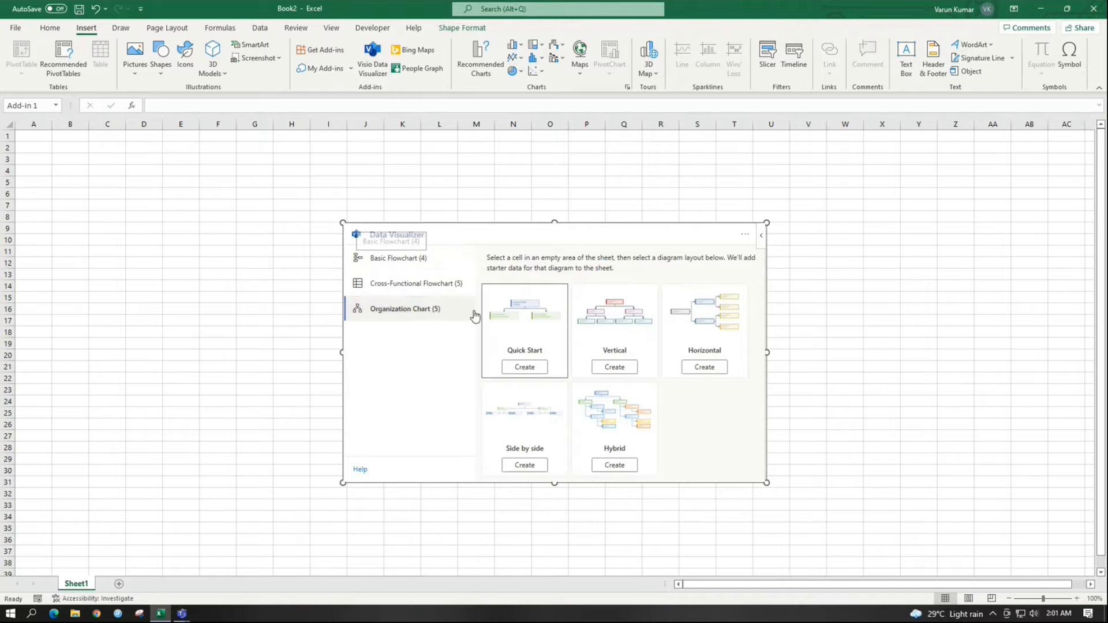
left_click(397, 260)
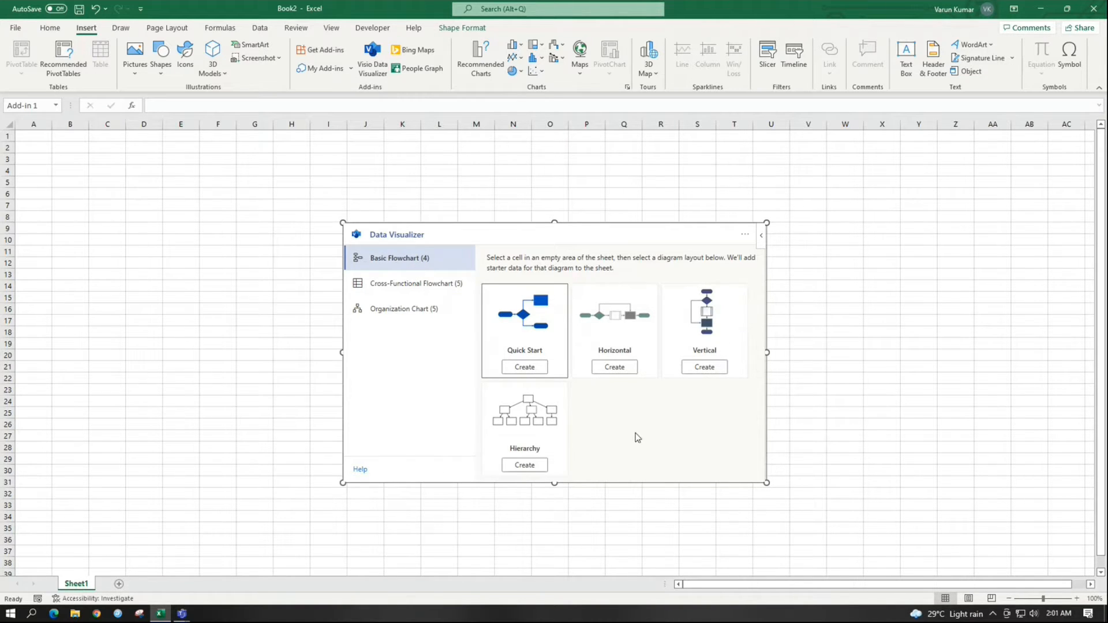
left_click(524, 367)
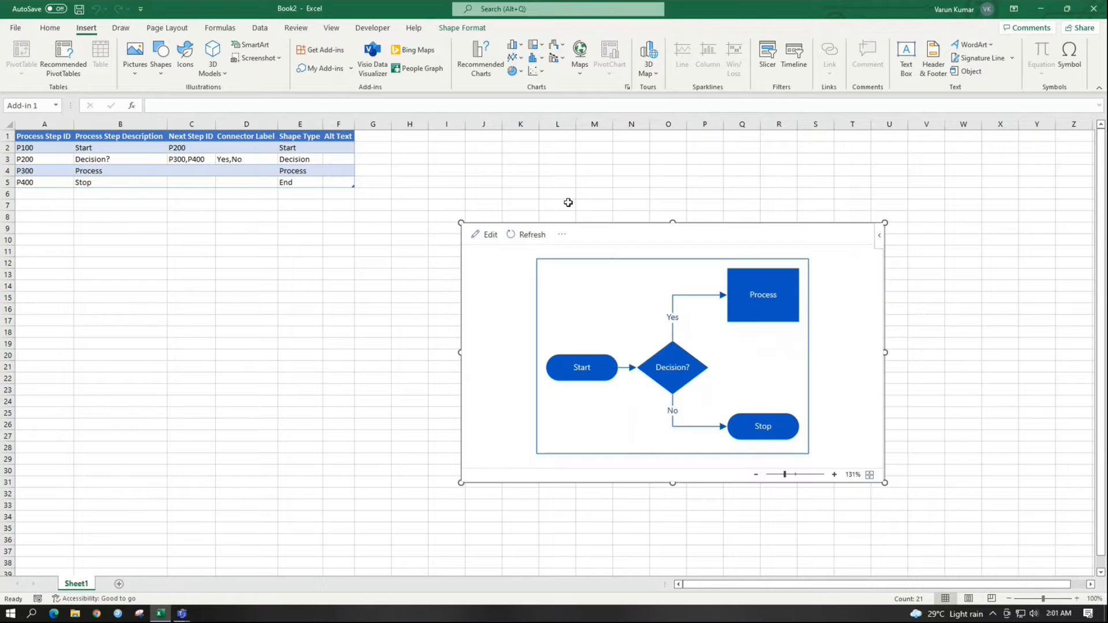
- Move the flowchart diagram up beside the data table, near the top of the sheet, and enlarge the sheet view to 130%
left_click_drag(577, 225, 564, 154)
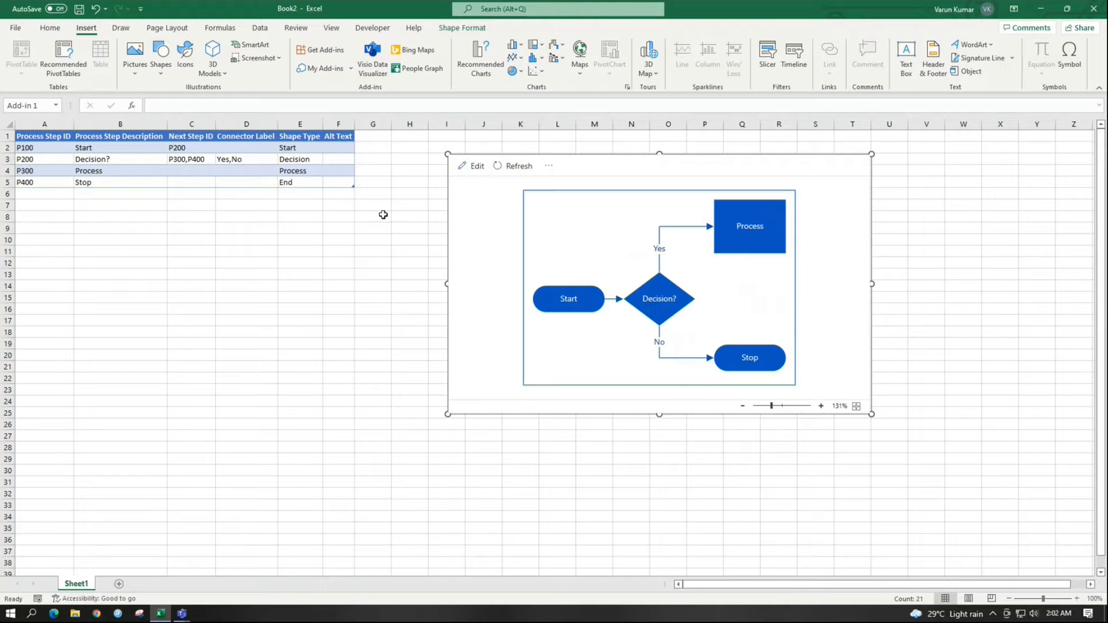
left_click(74, 233)
scroll(176, 264, "up", 1)
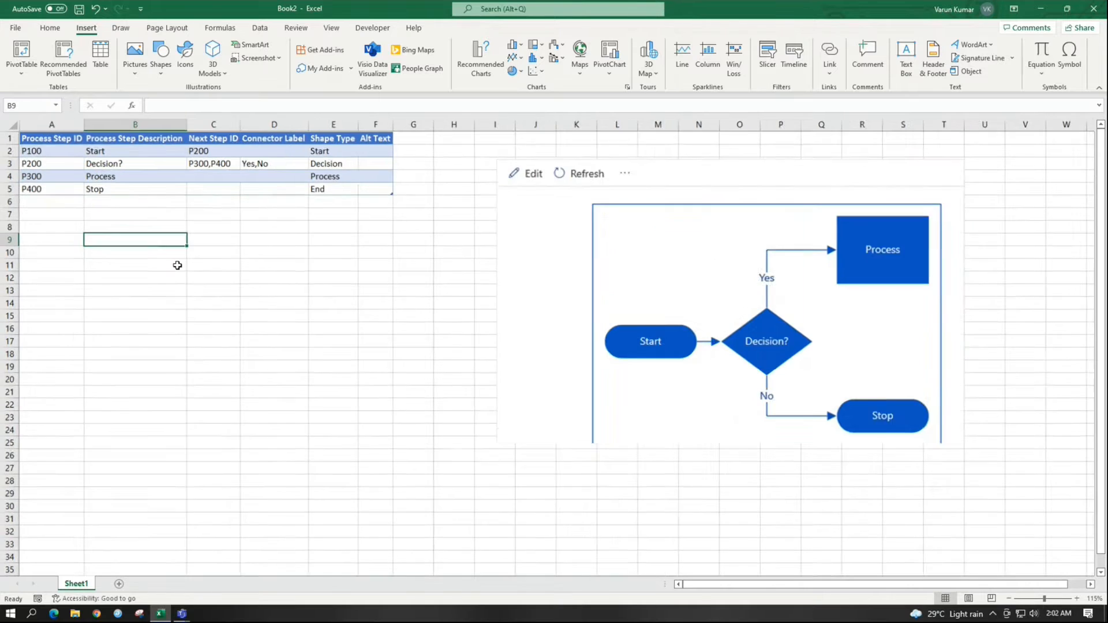
scroll(375, 299, "up", 1)
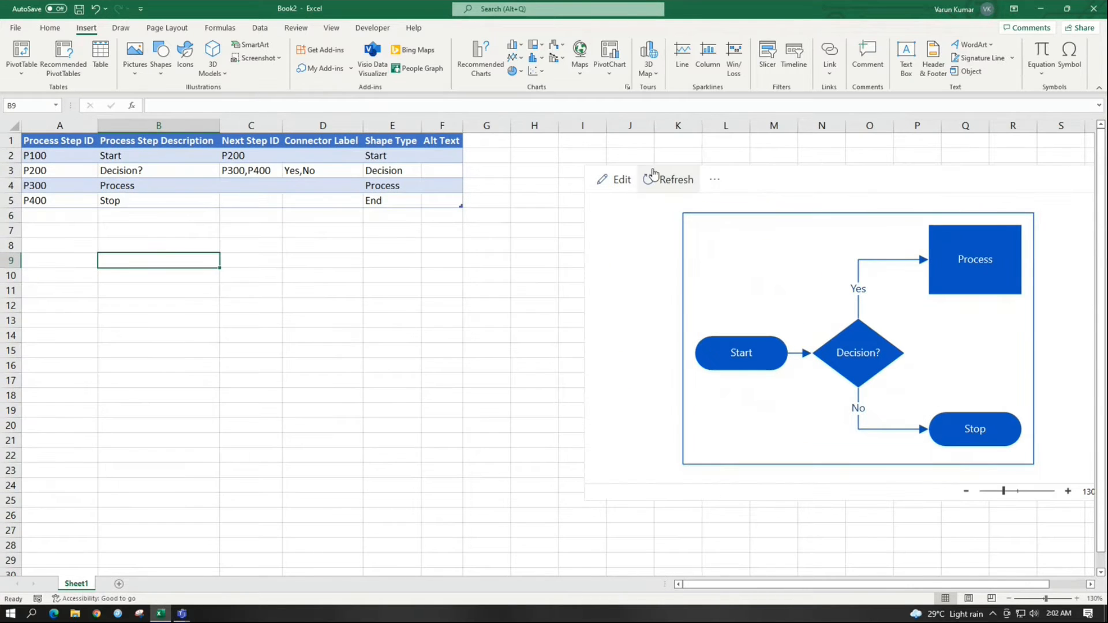
left_click_drag(650, 169, 567, 156)
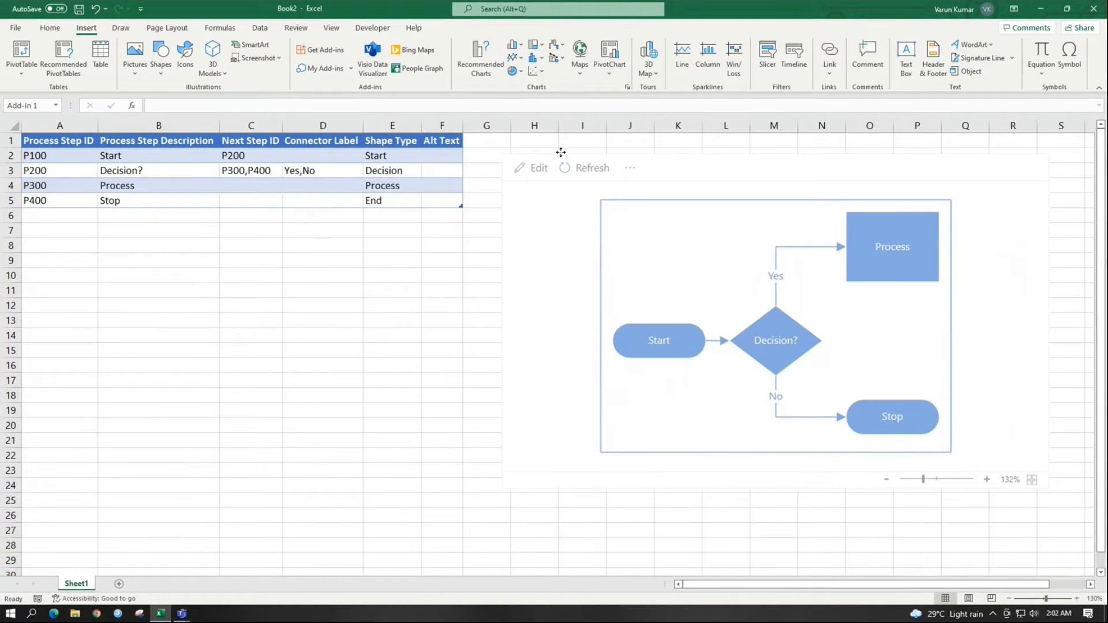
left_click(195, 245)
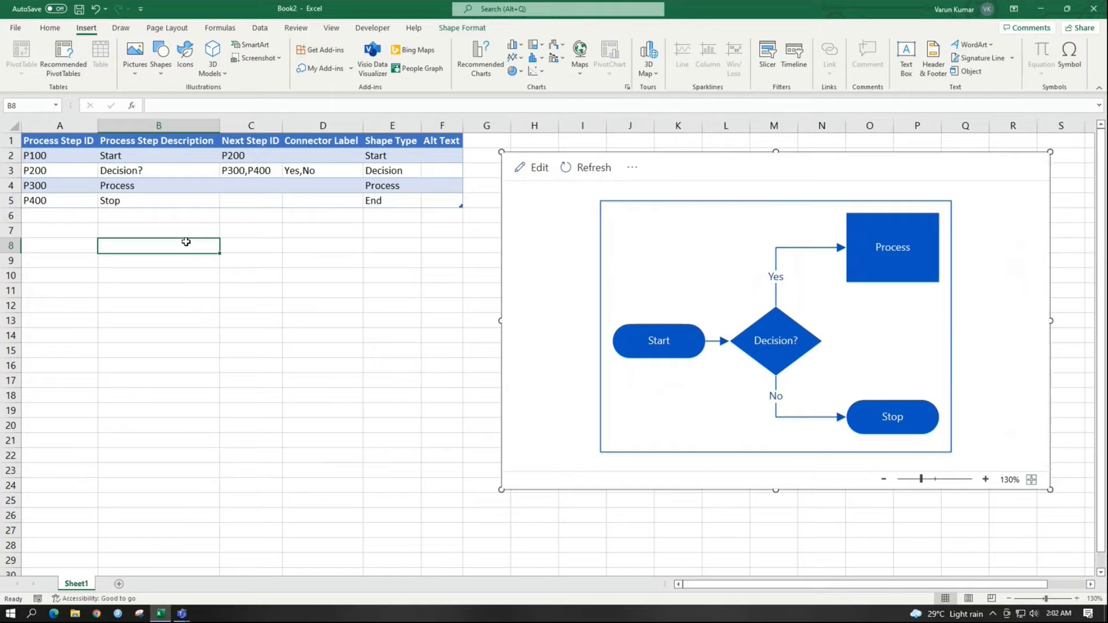
- Examine the Process Step ID and Process Step Description columns and compare their entries with the shapes in the flowchart
left_click(47, 131)
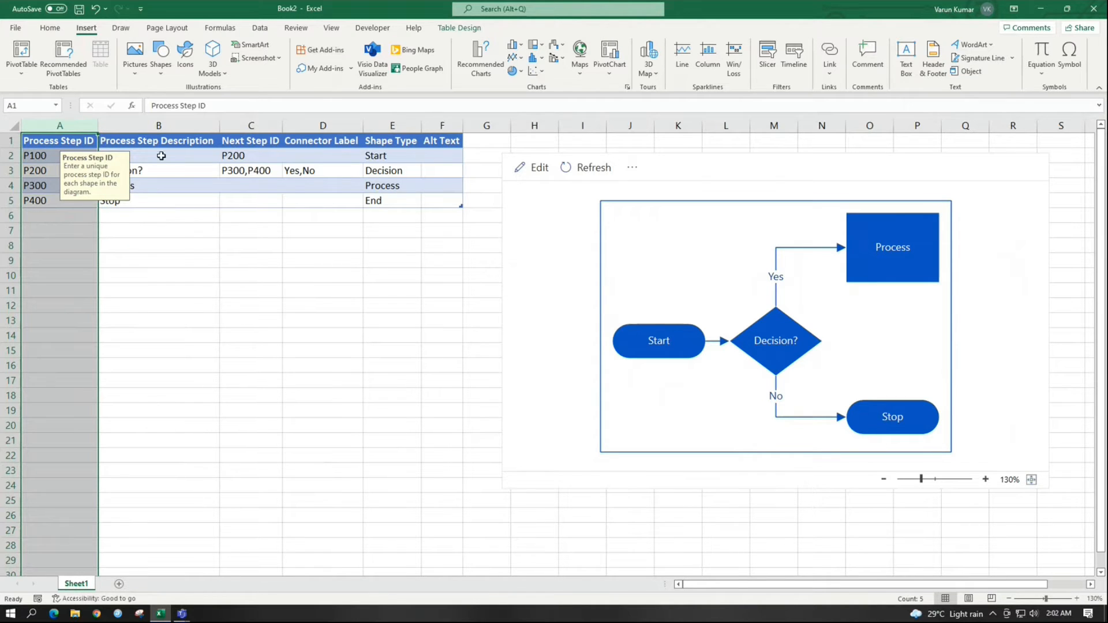
left_click(159, 130)
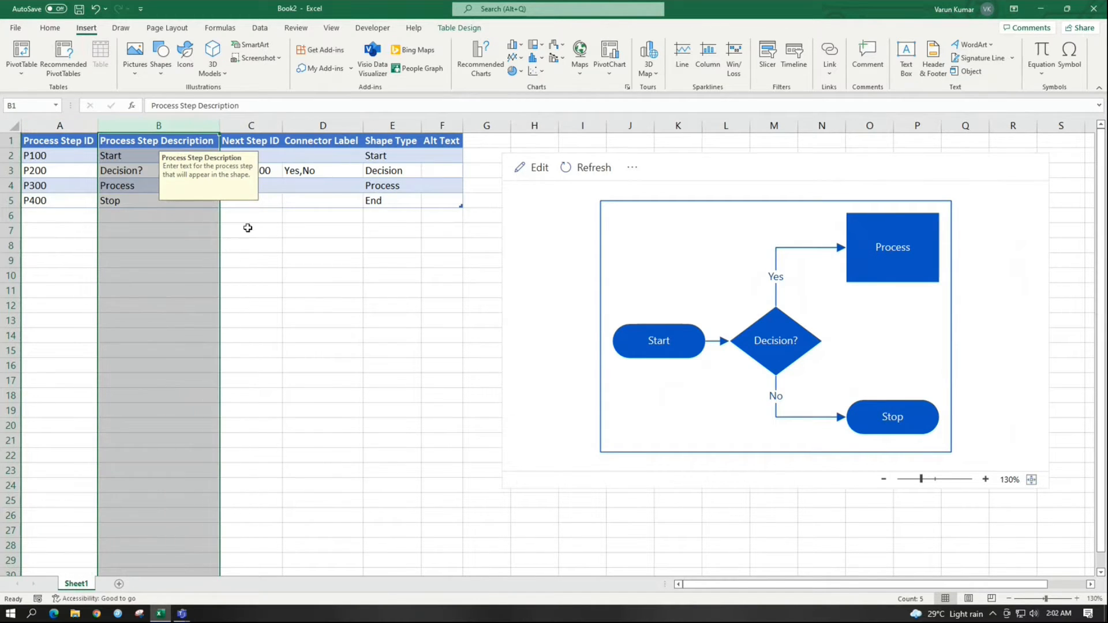
left_click(277, 249)
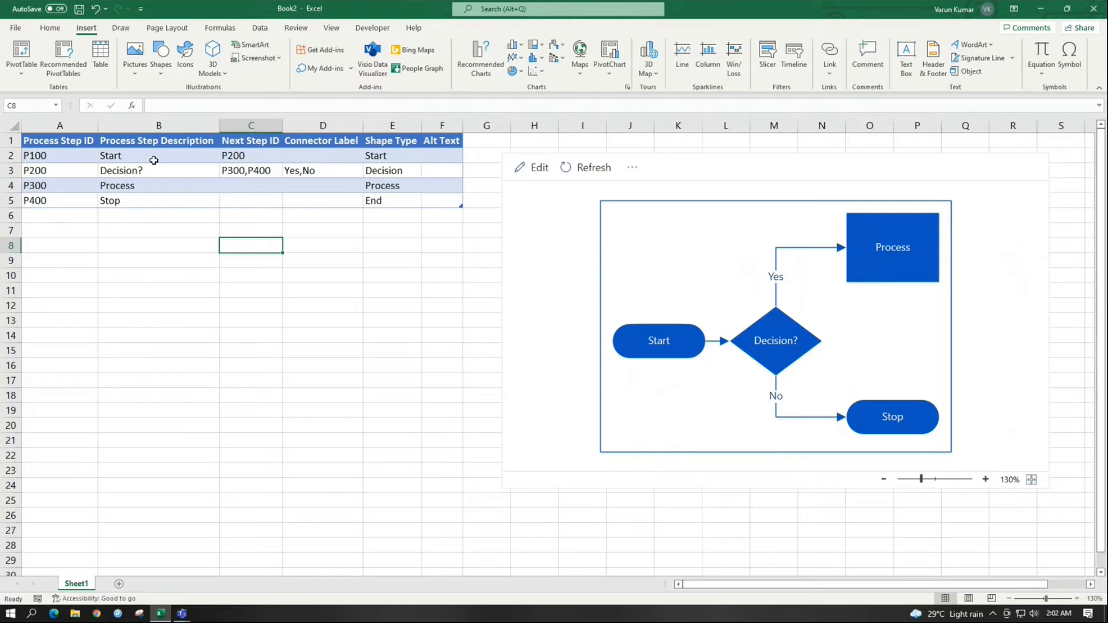
left_click(82, 157)
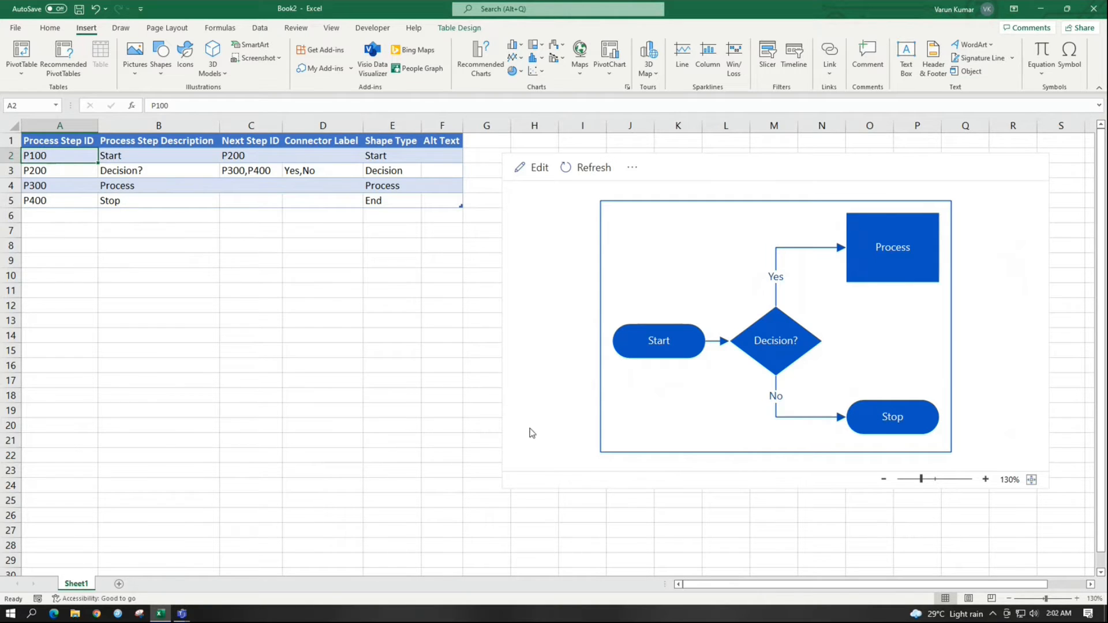
left_click(145, 161)
left_click(57, 166)
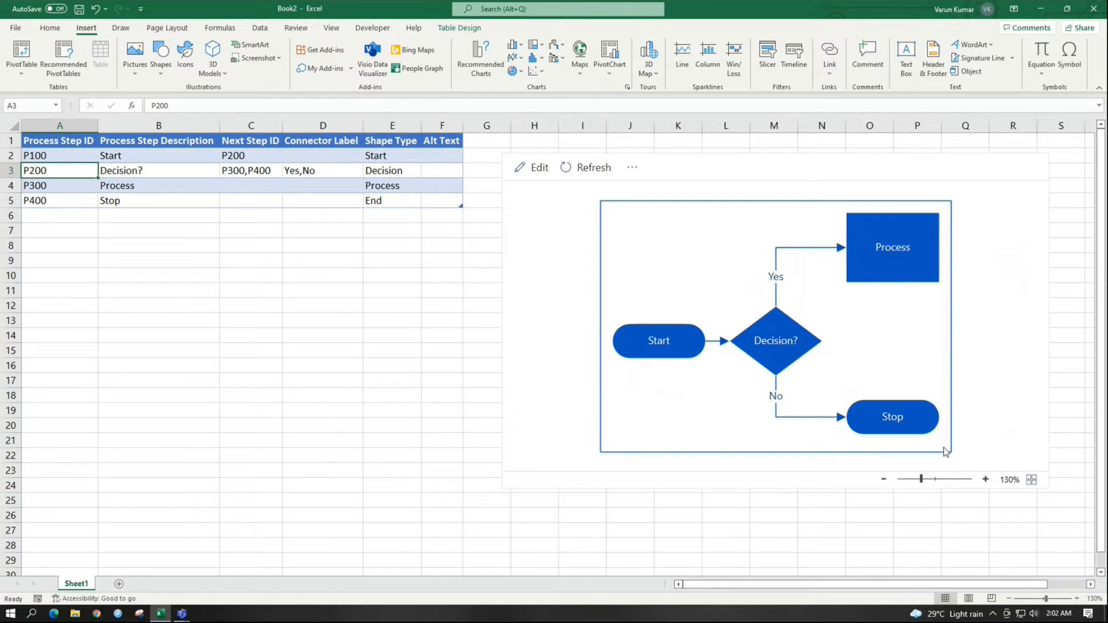
left_click(155, 201)
- Examine how the Next Step ID and Connector Label columns define the links and labels between the flowchart shapes
left_click(253, 144)
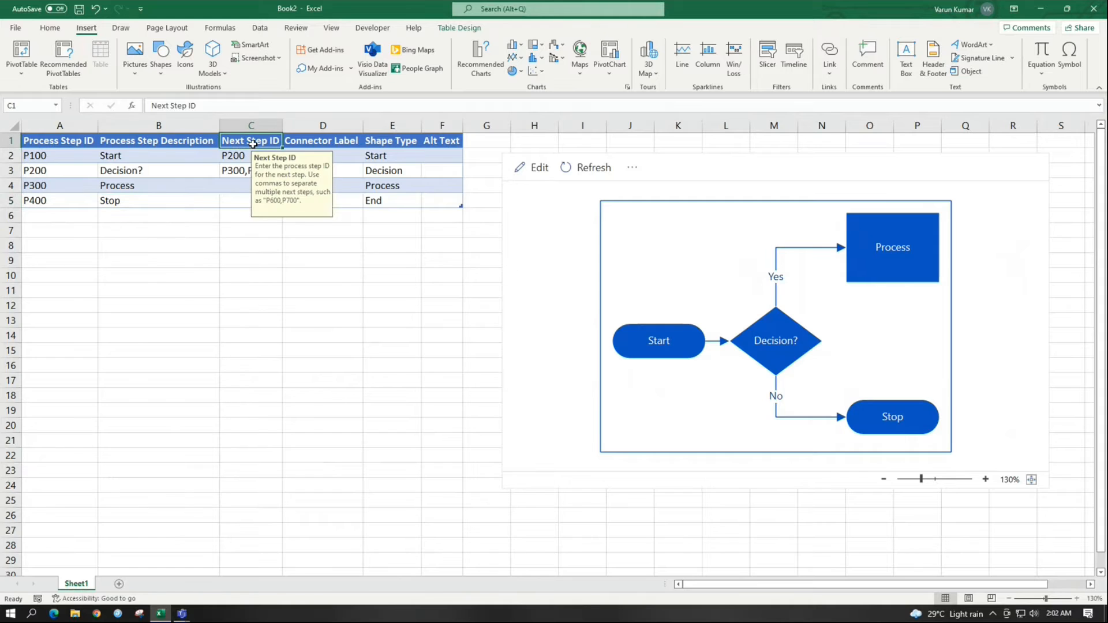
left_click(250, 256)
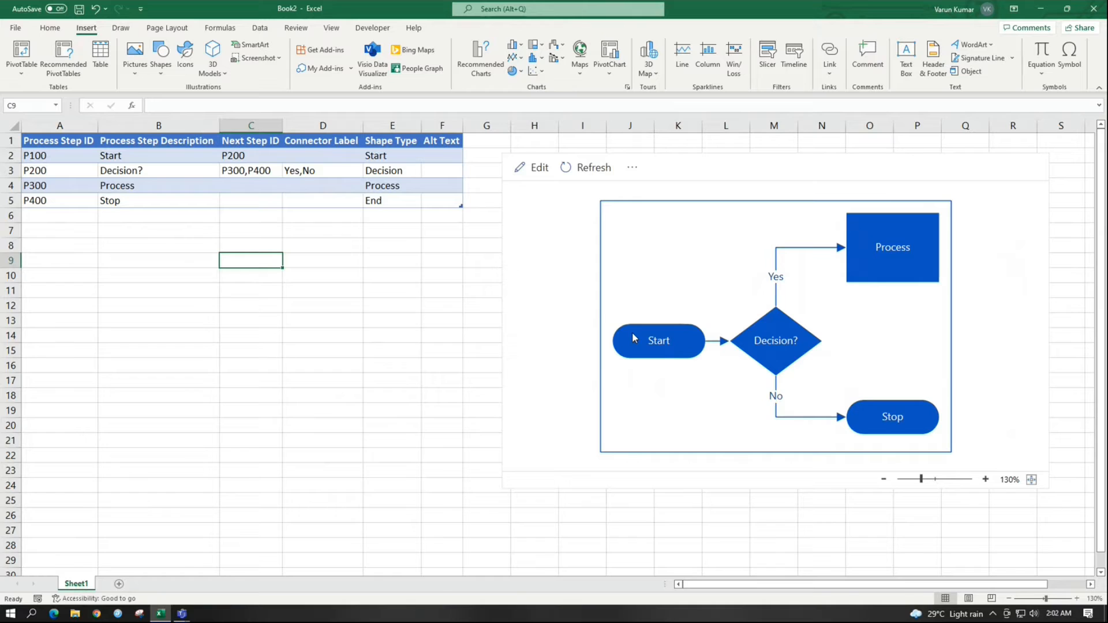
left_click(70, 157)
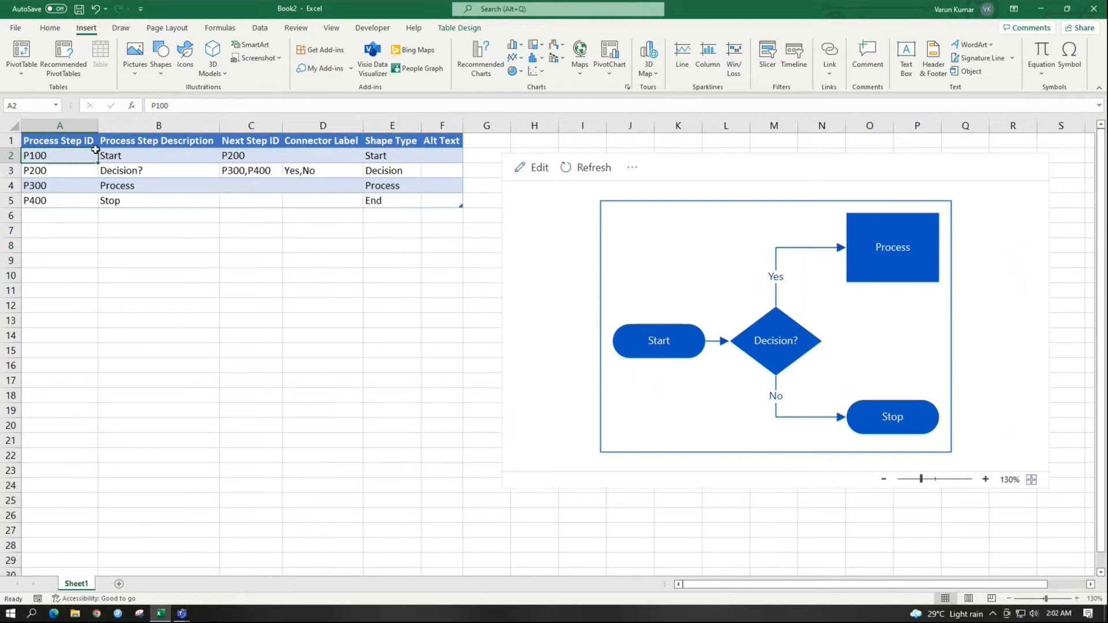
left_click(262, 155)
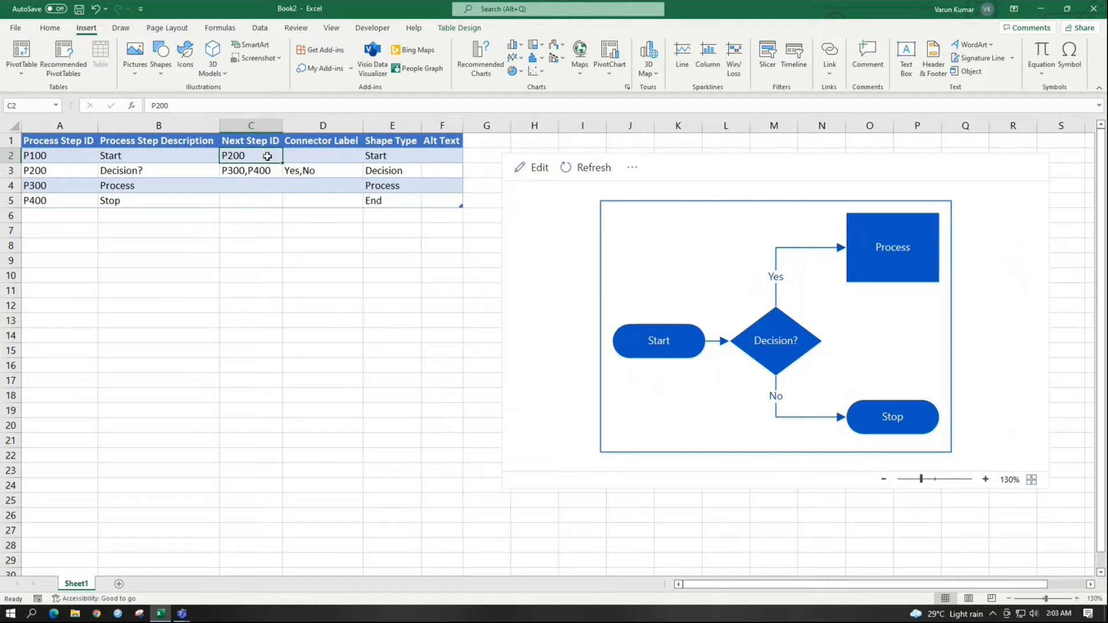
left_click_drag(51, 174, 144, 171)
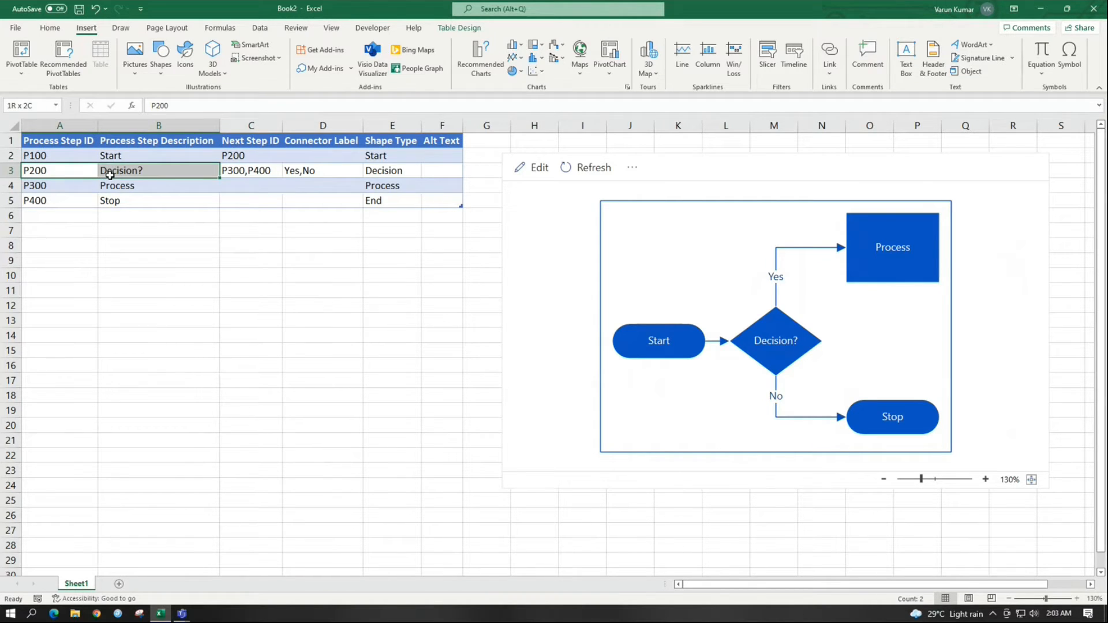
left_click(184, 172)
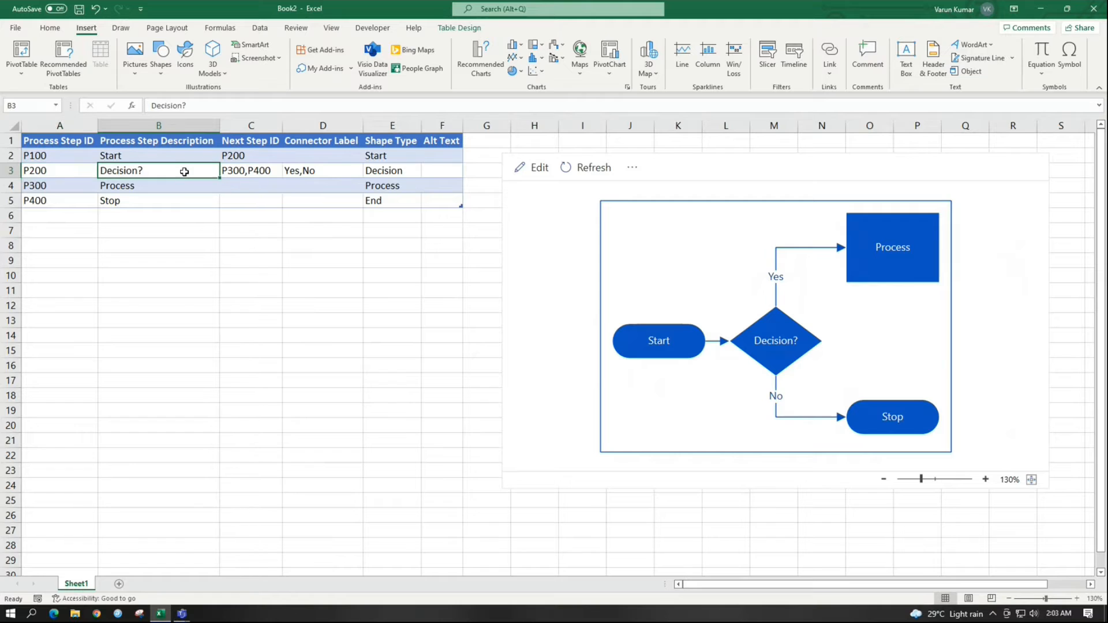
left_click(241, 173)
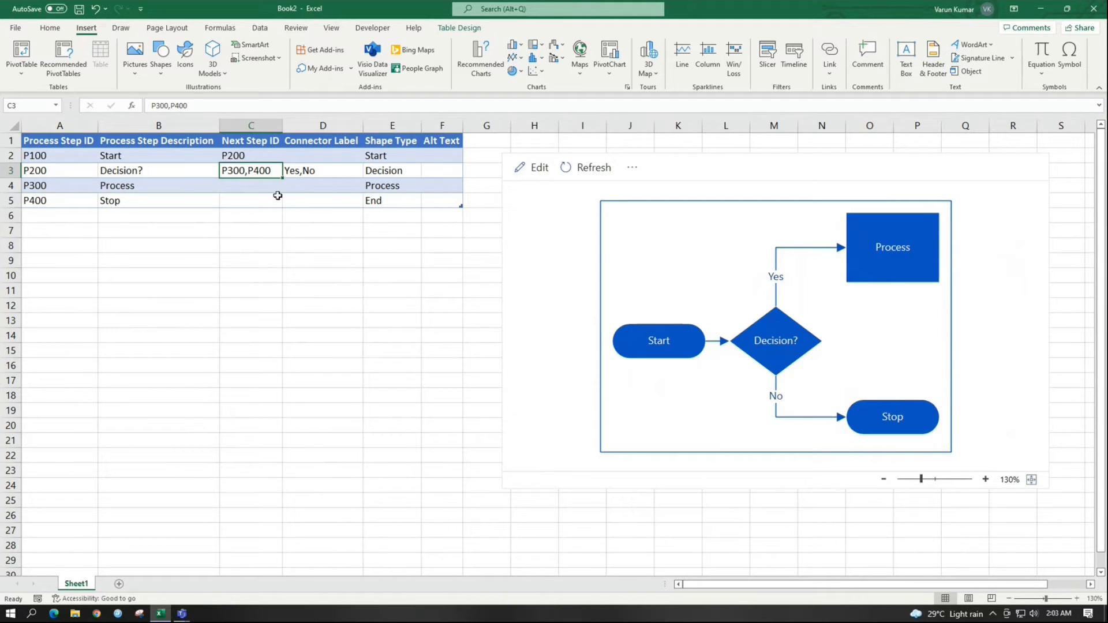
left_click(129, 166)
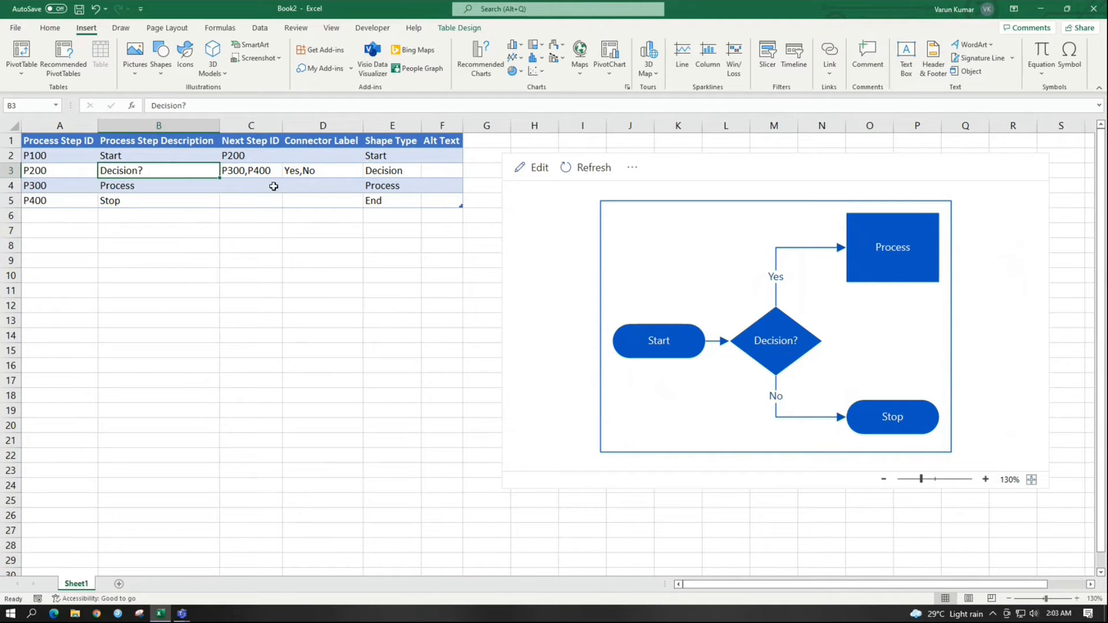
left_click(81, 195)
left_click(121, 192)
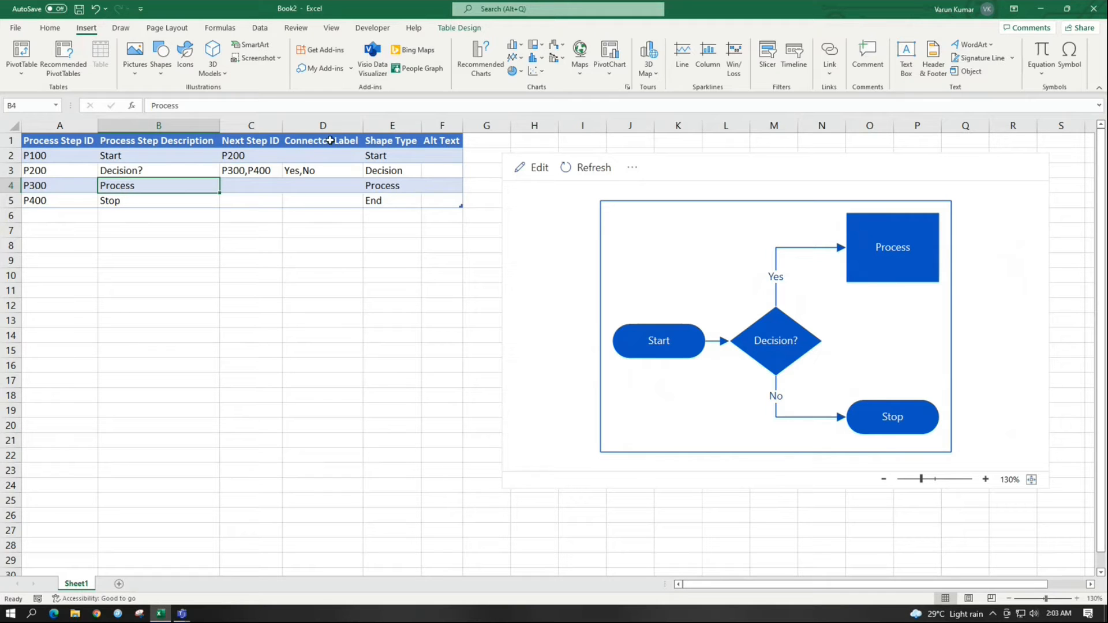
left_click(330, 140)
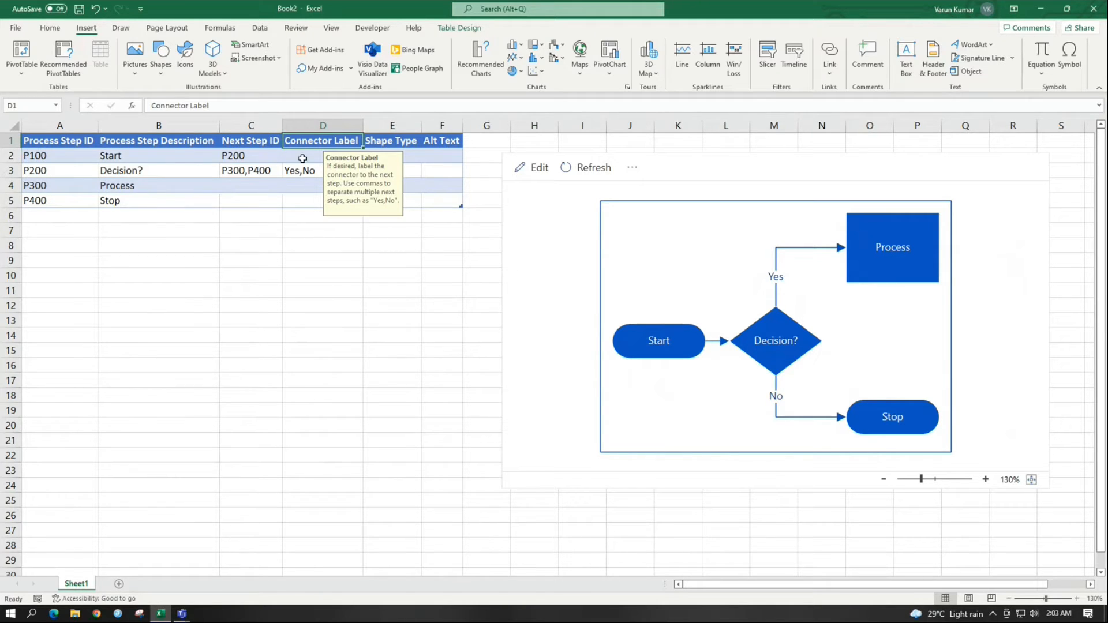
left_click(302, 158)
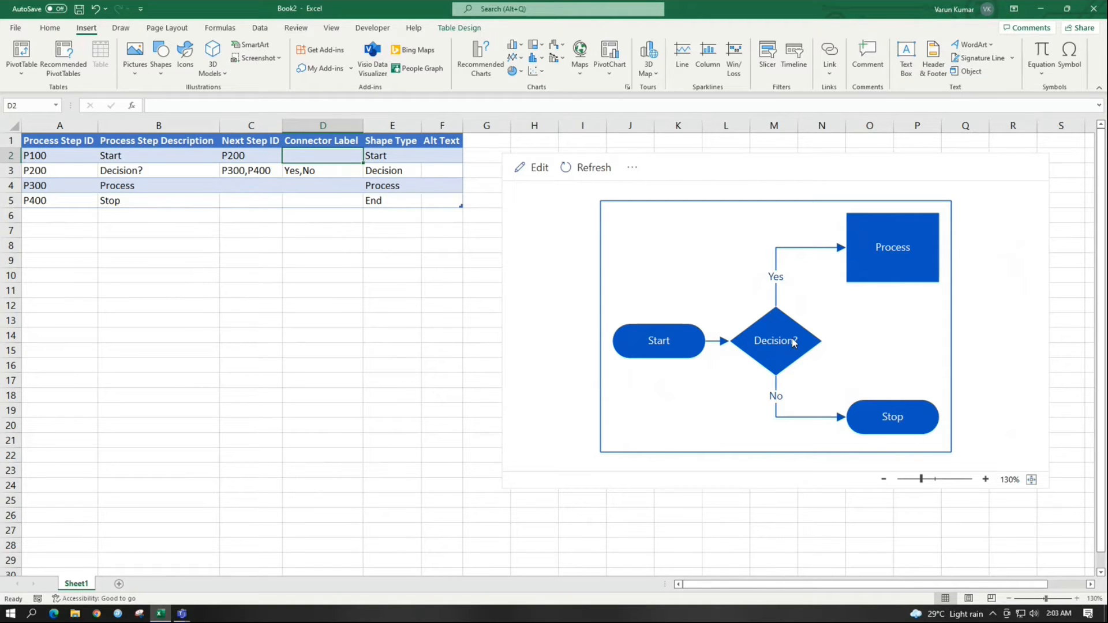
left_click(299, 171)
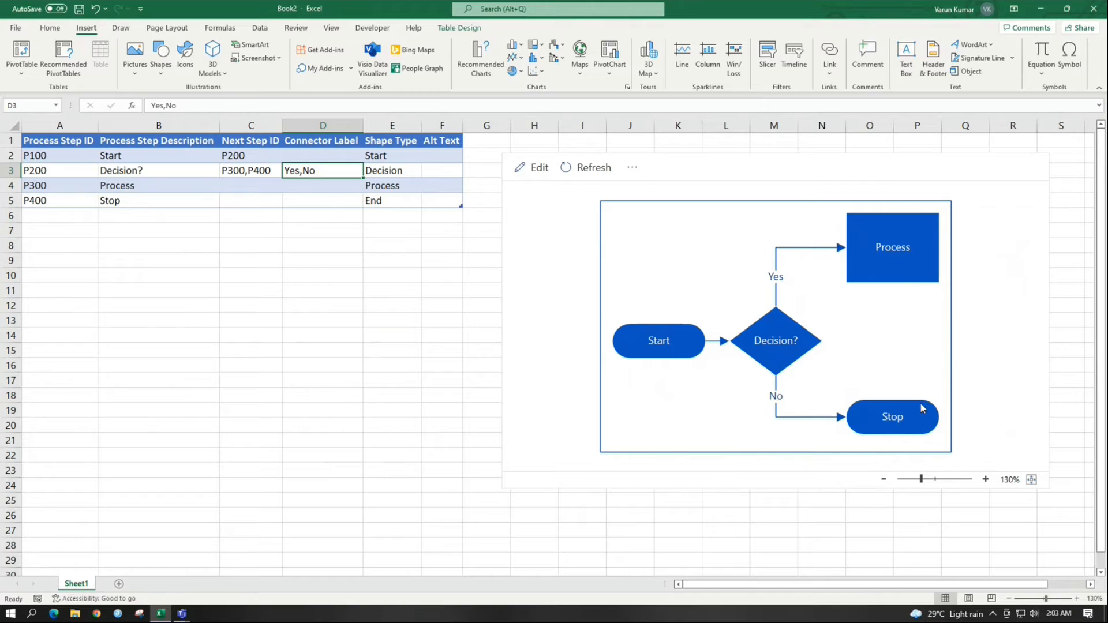
- Look through the shape types available for the Start step and check the Alt Text column
left_click(385, 151)
left_click(427, 157)
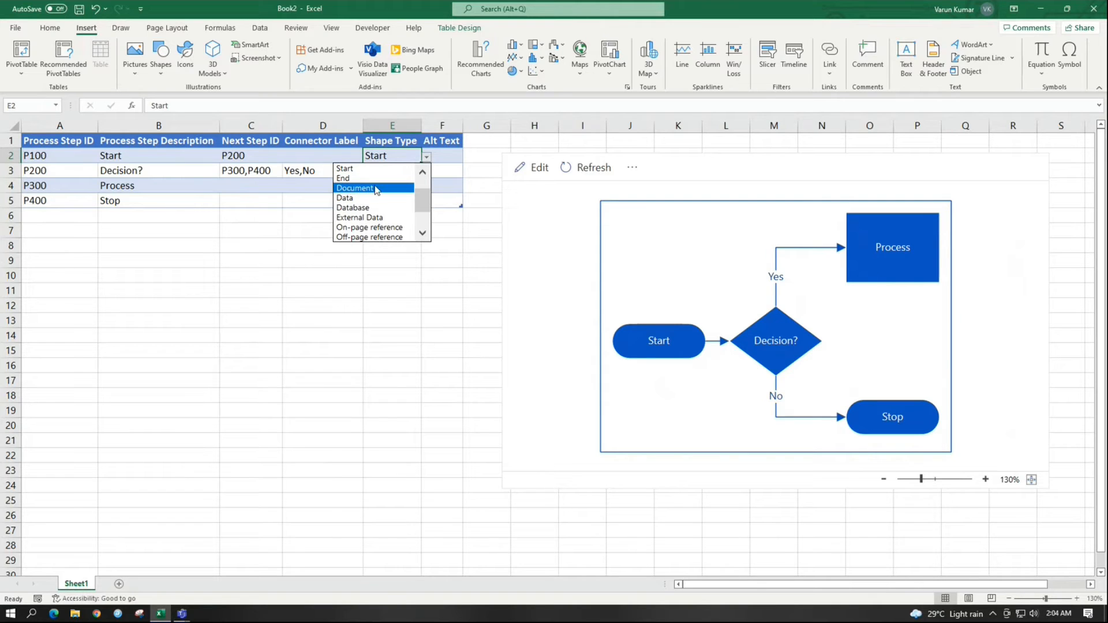
left_click_drag(423, 215, 423, 233)
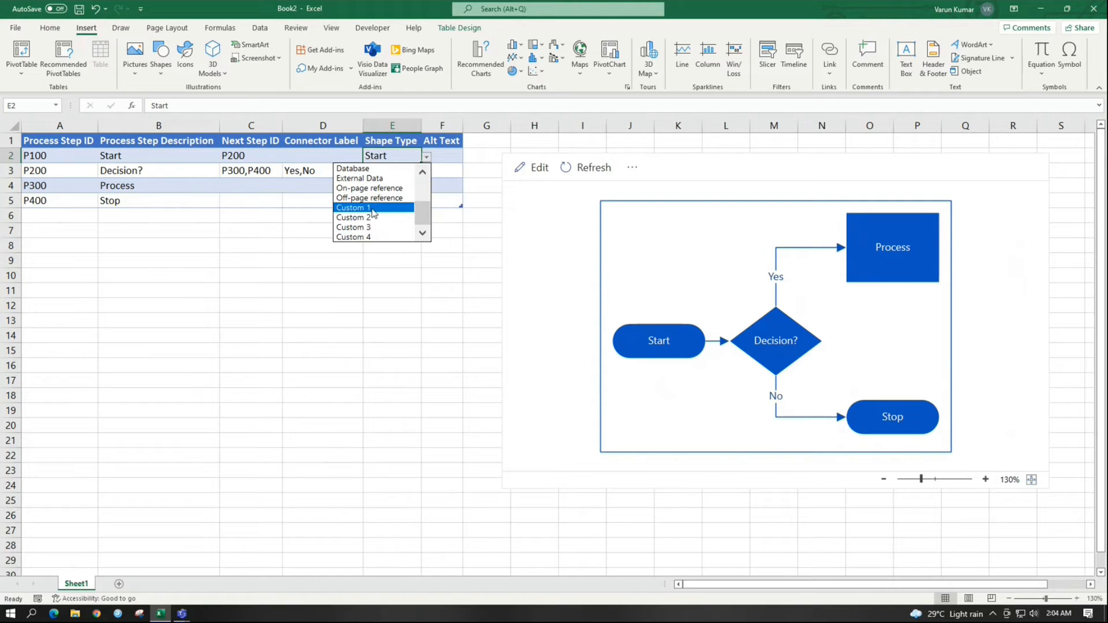
left_click_drag(425, 215, 428, 161)
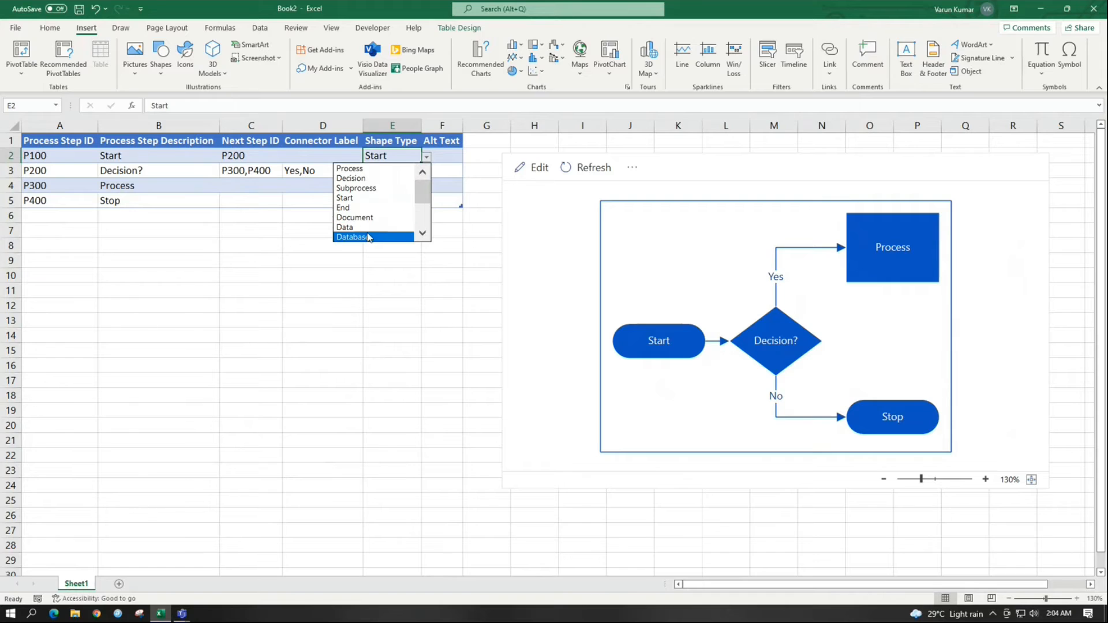
left_click_drag(423, 196, 423, 199)
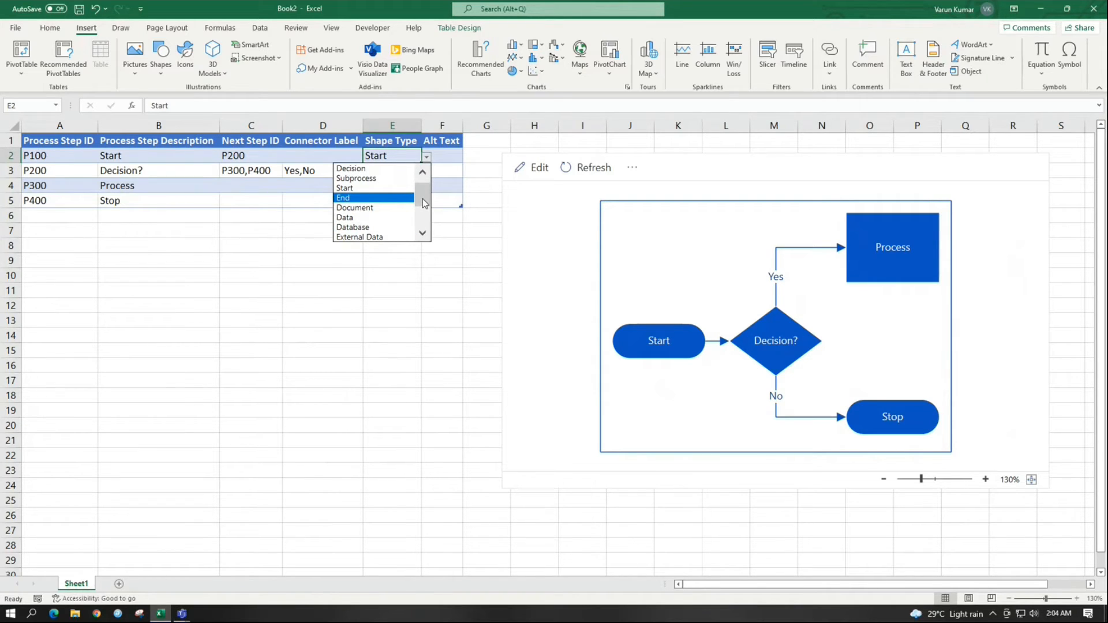
left_click_drag(424, 202, 425, 209)
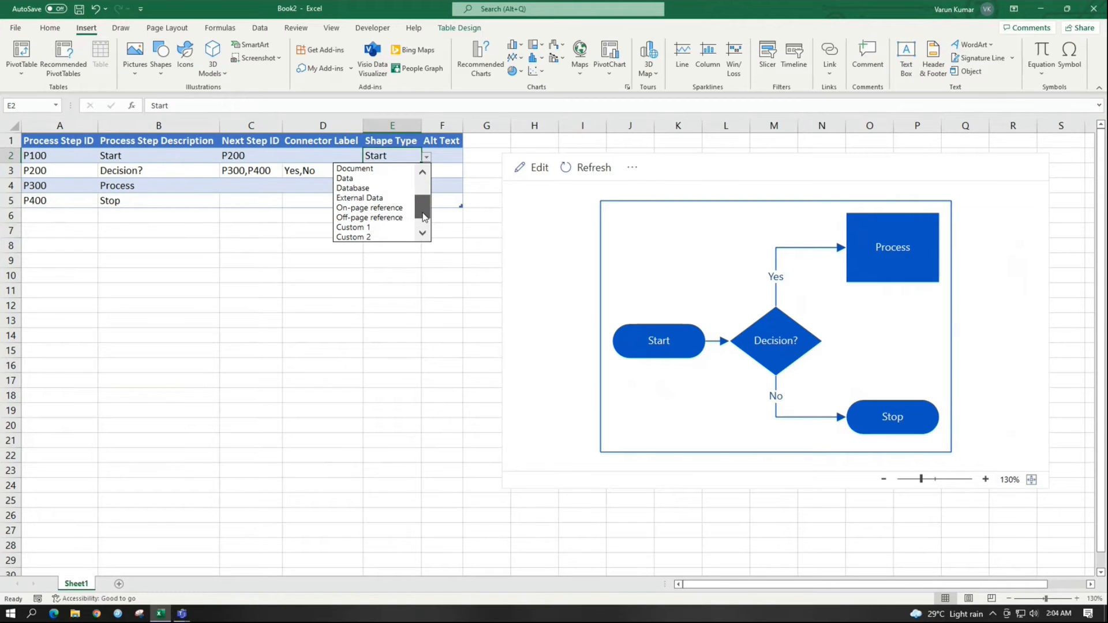
key("Escape")
left_click(445, 160)
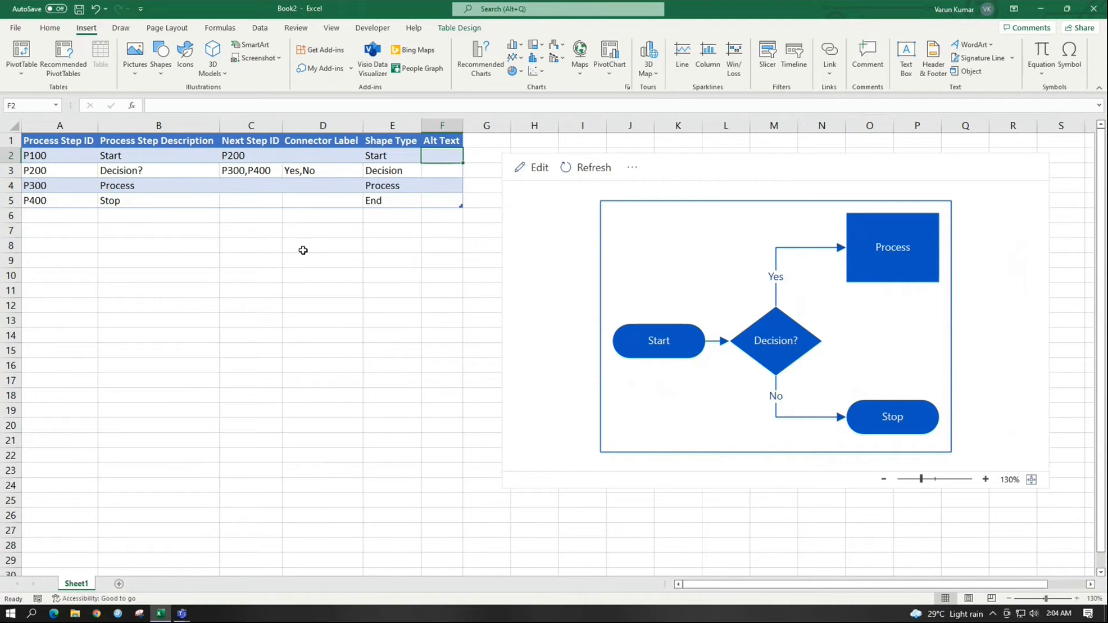
- Highlight the four Process Step Description entries, B2:B5, with a light yellow fill
left_click(119, 156)
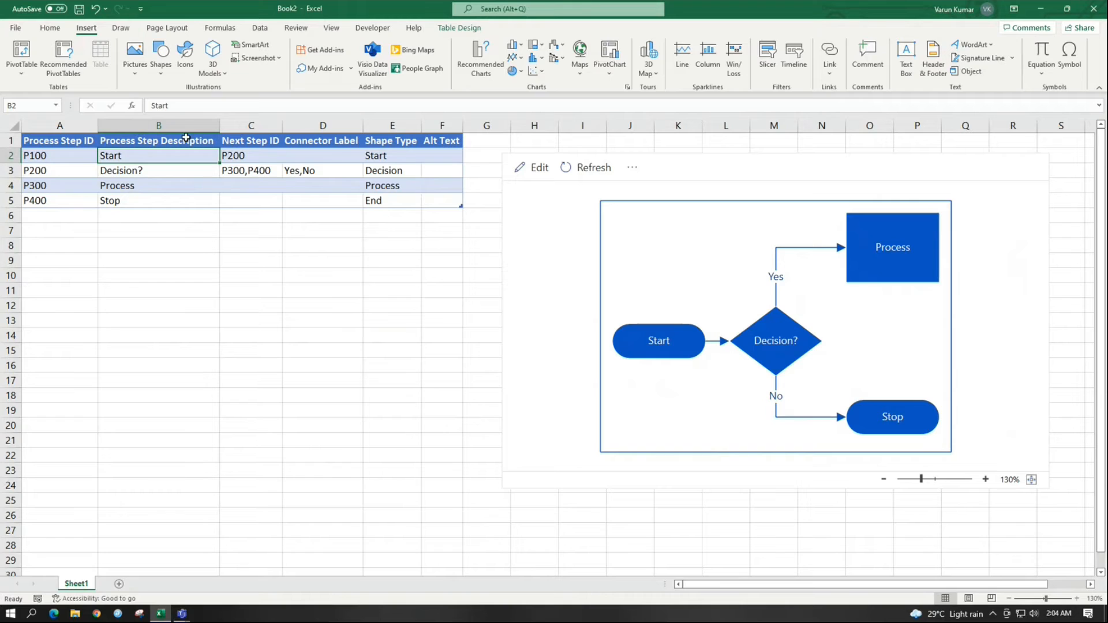
left_click_drag(177, 152, 179, 204)
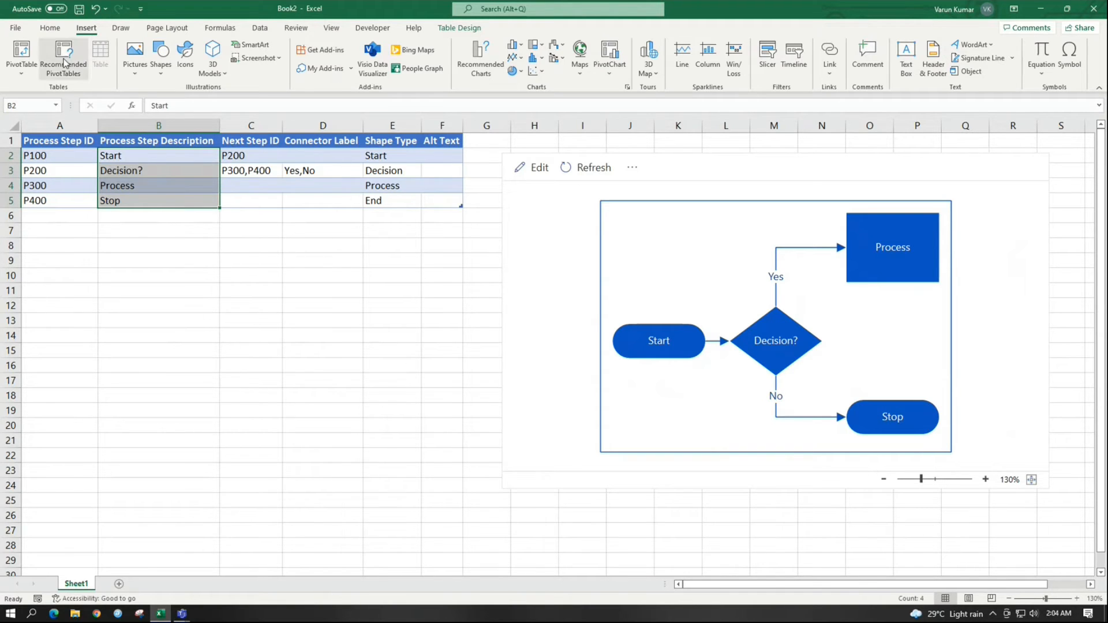
left_click(50, 28)
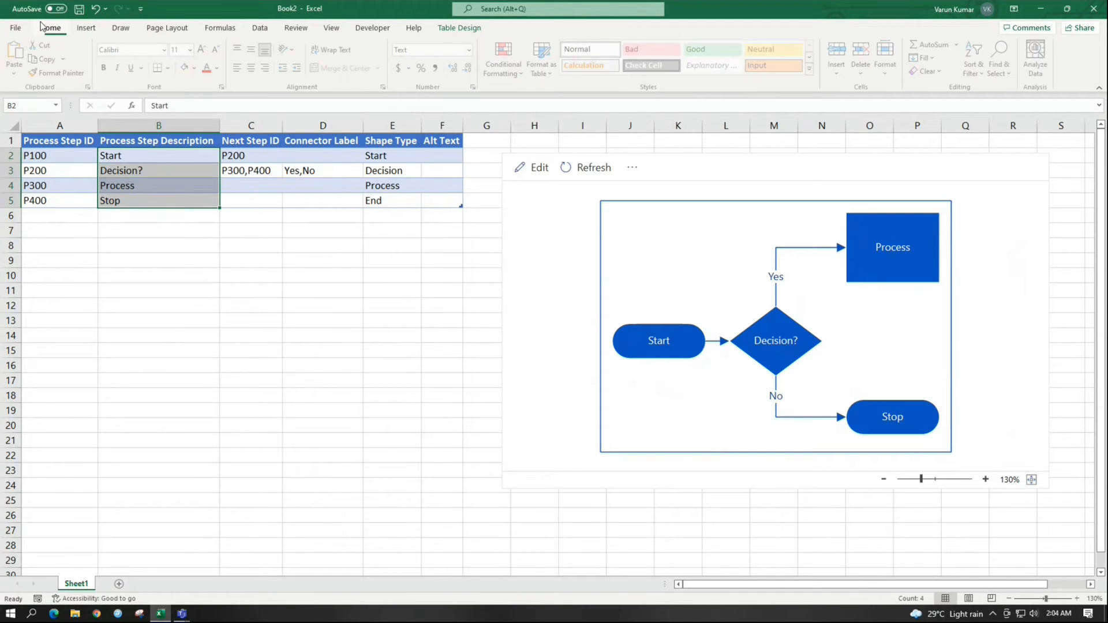
left_click(187, 67)
left_click(166, 242)
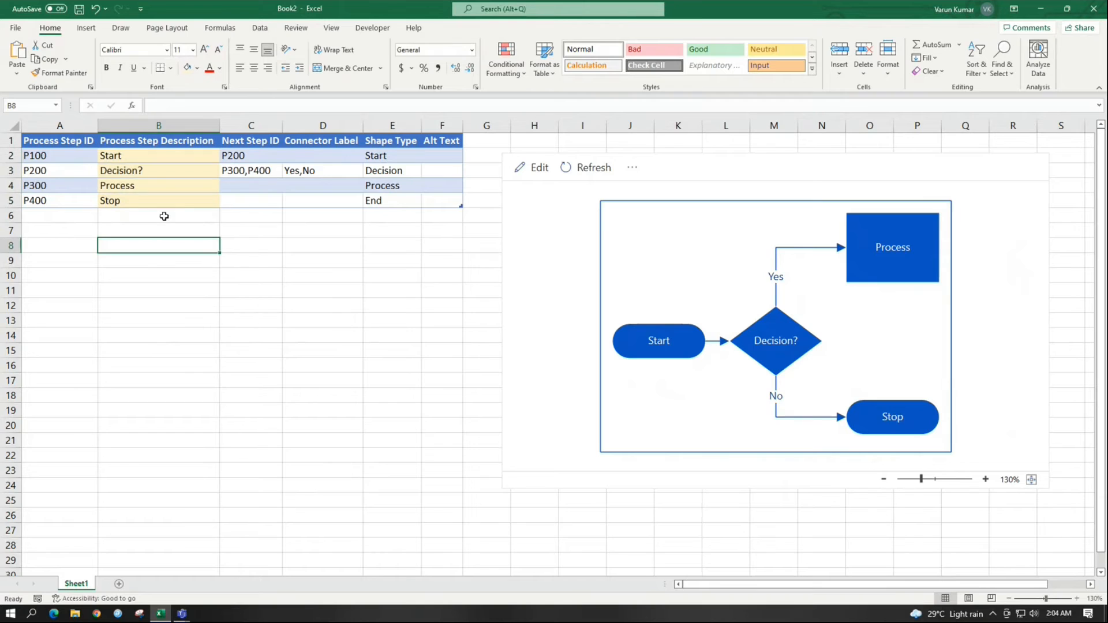
- Set the P100 step's description to Graduation and refresh the flowchart
left_click(132, 156)
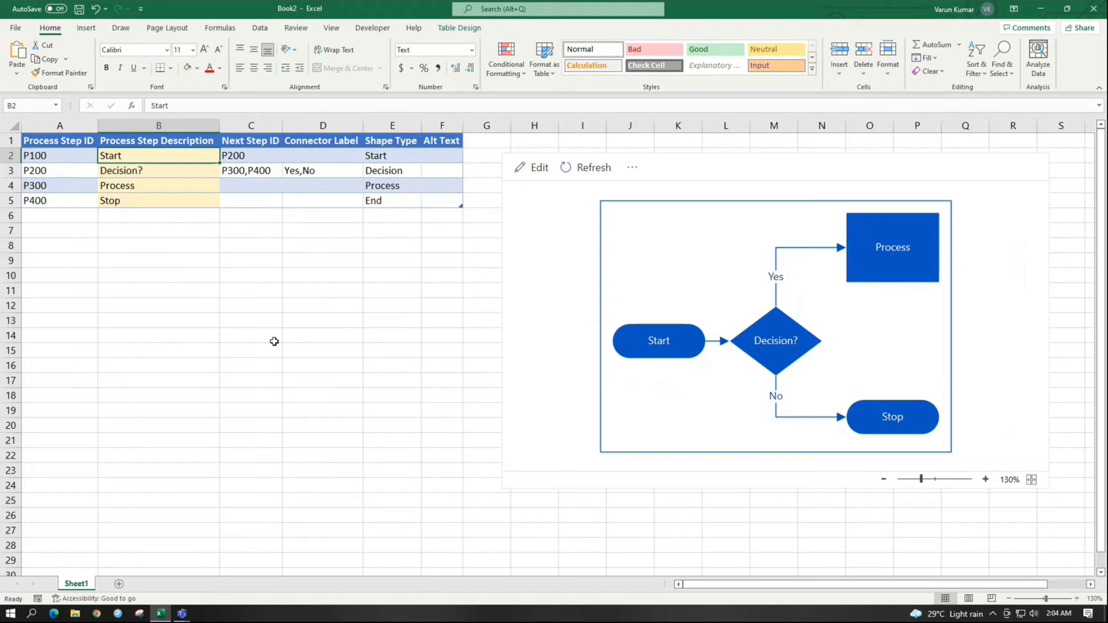
type("Graduation")
key("Return")
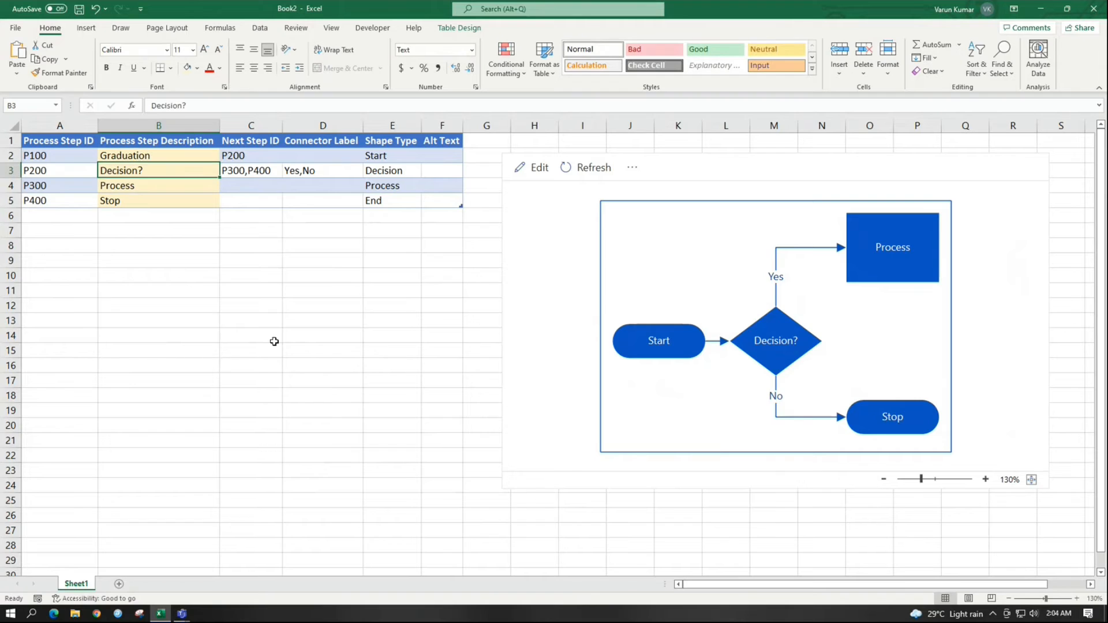
left_click(132, 152)
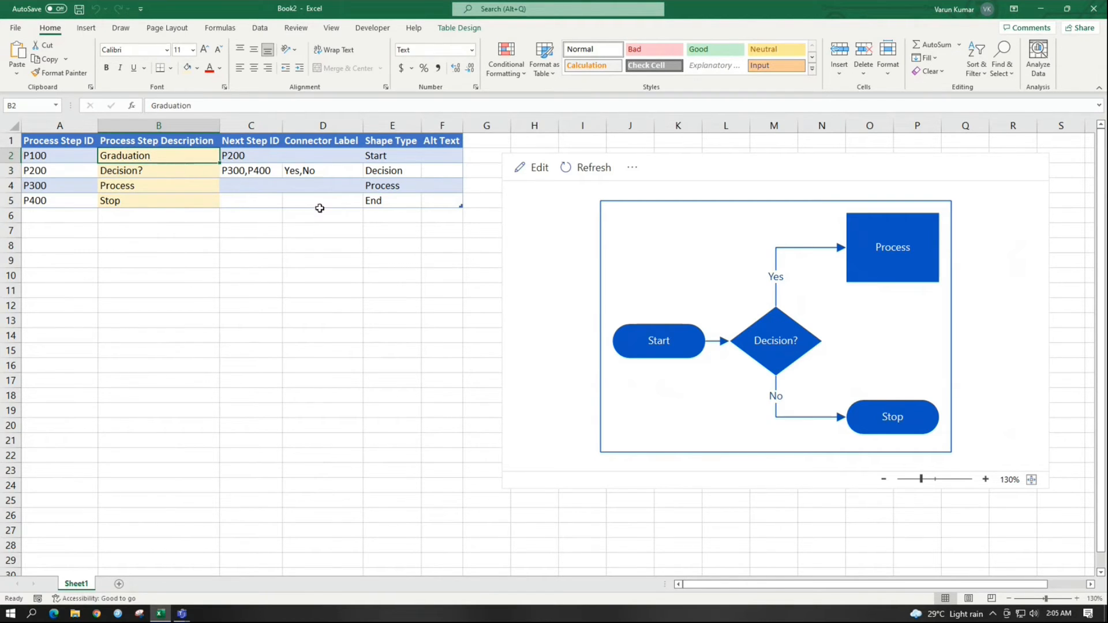
left_click(590, 184)
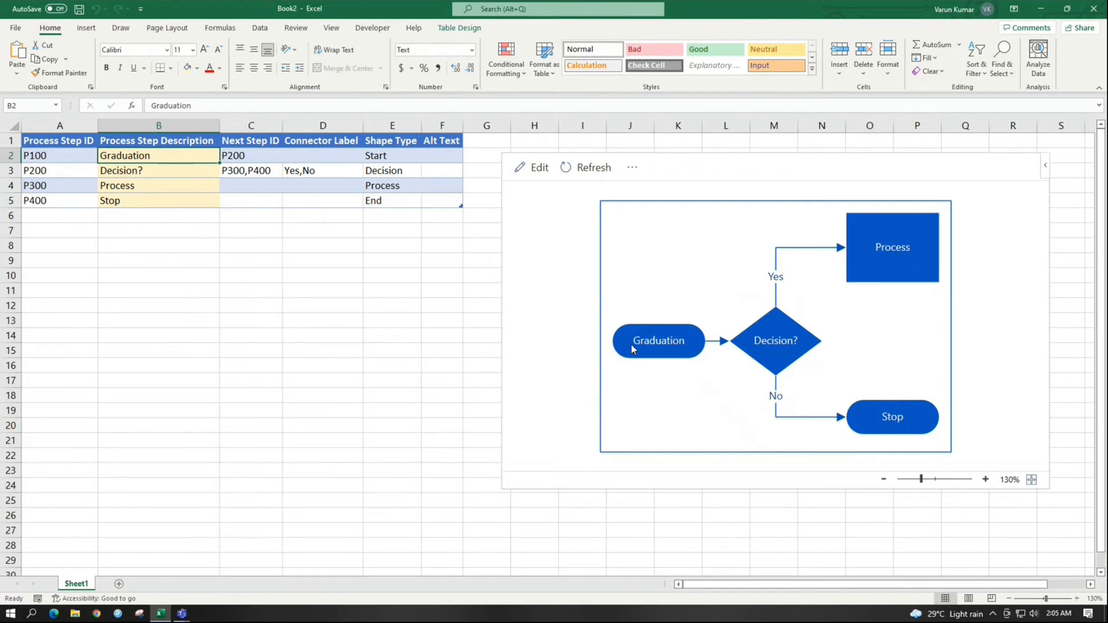
- Set the P200 decision step's description to Job and refresh the flowchart
left_click(104, 173)
left_click(150, 182)
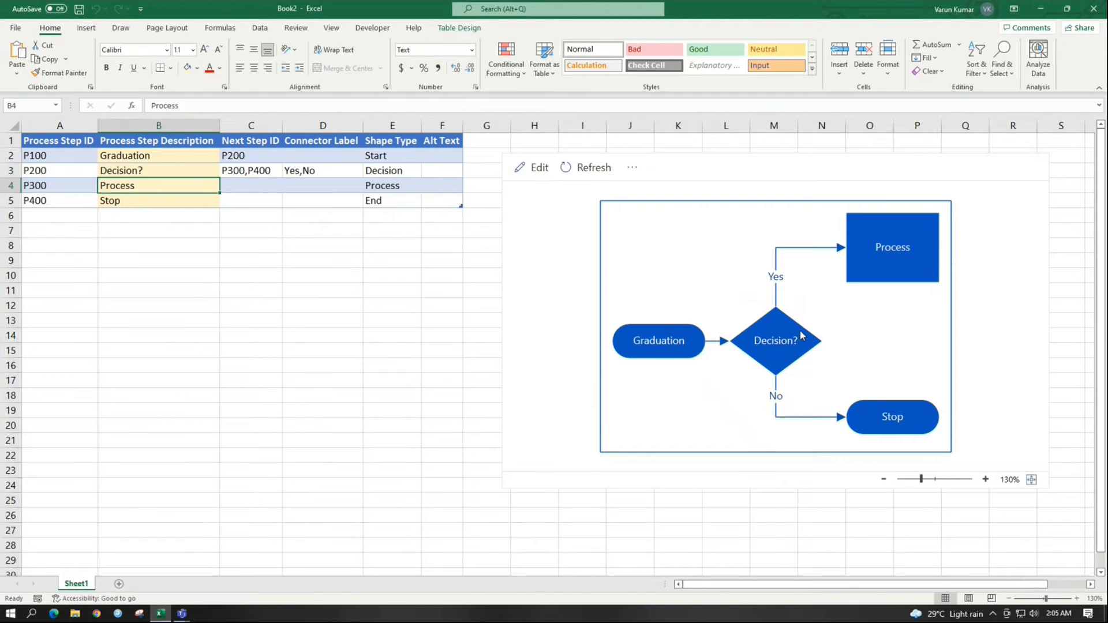
left_click(186, 170)
type("Job")
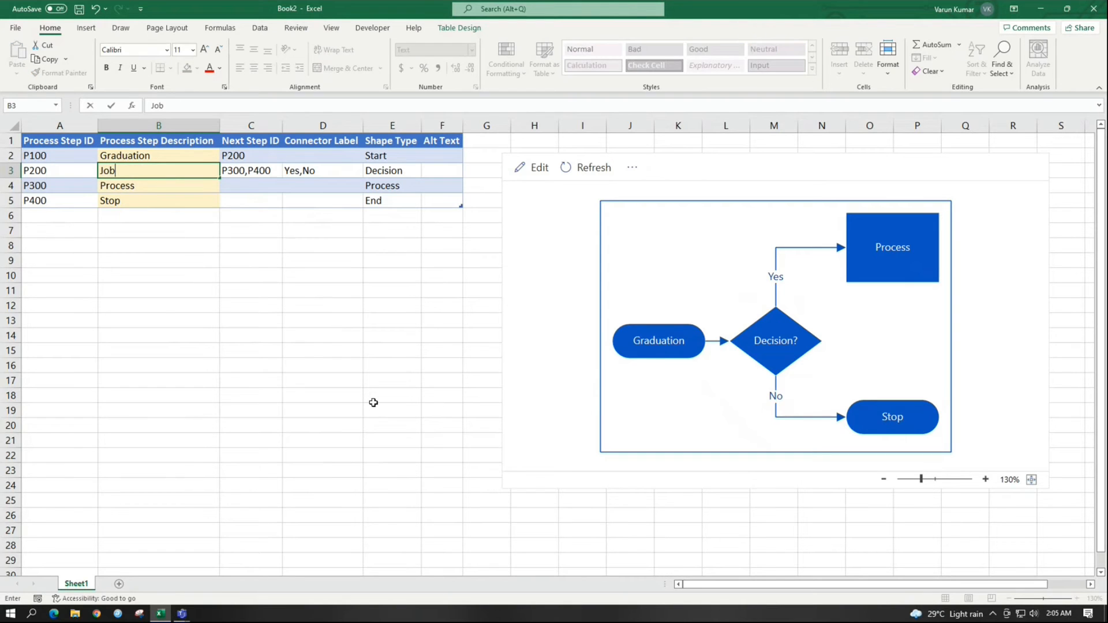
key("Return")
left_click(585, 174)
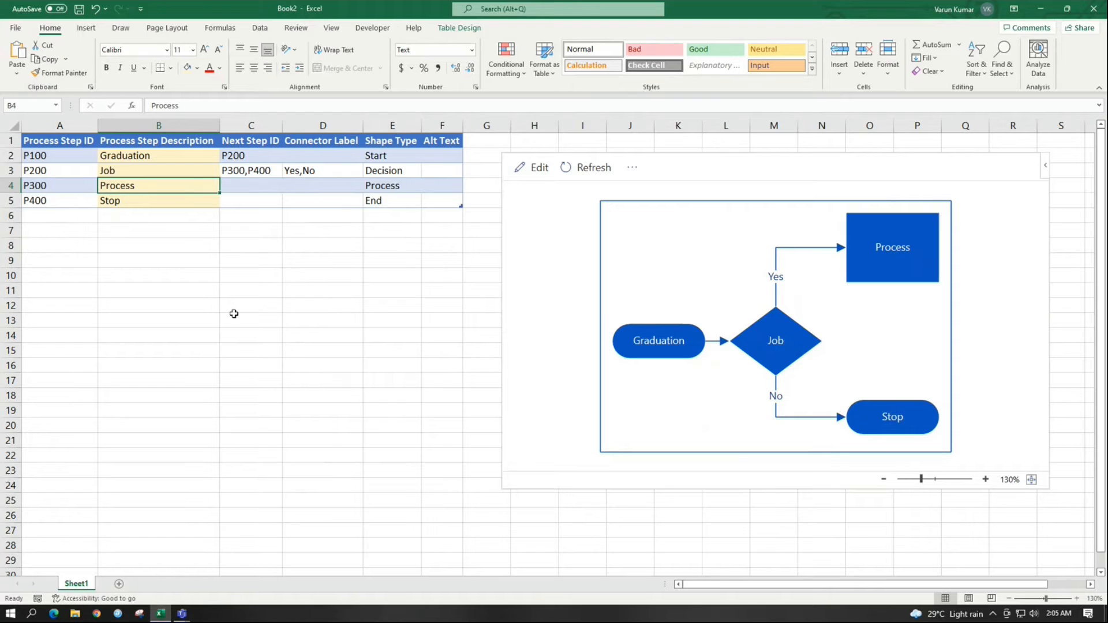
- Set the P300 step's description to Work Hard and refresh the flowchart
scroll(156, 260, "down", 1)
left_click(144, 243)
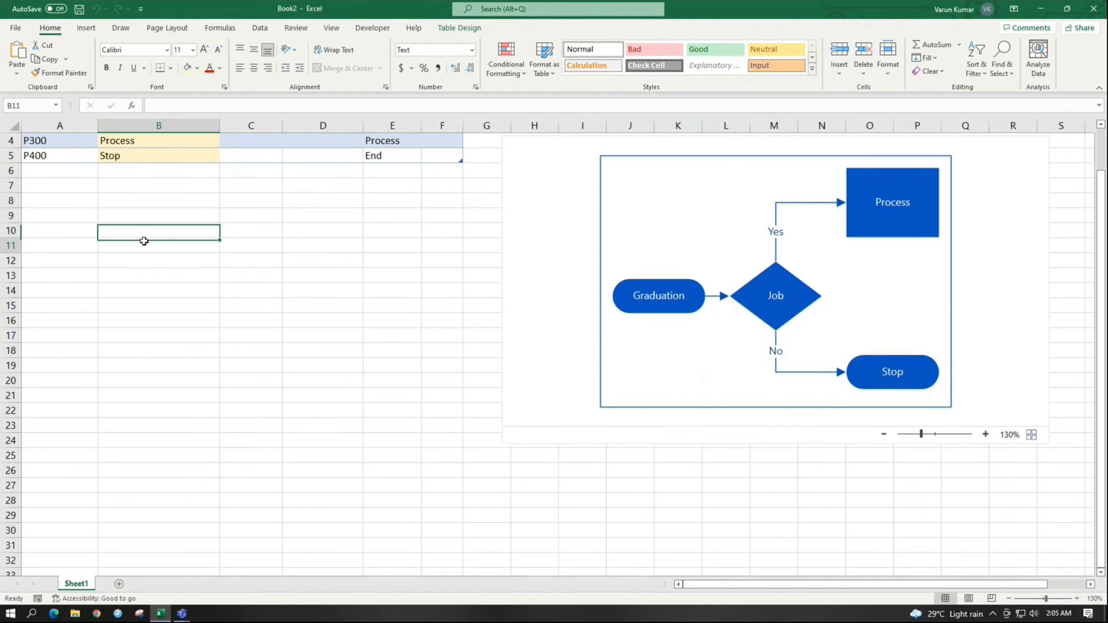
scroll(138, 232, "up", 1)
left_click(139, 187)
type("Wo")
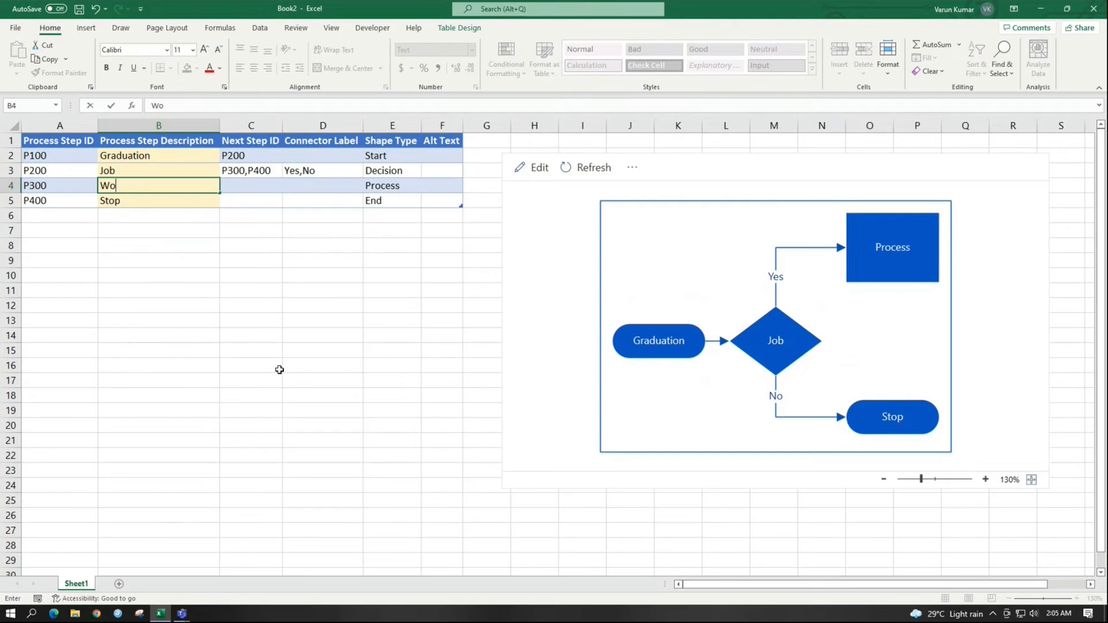
type("rk Hard")
key("Return")
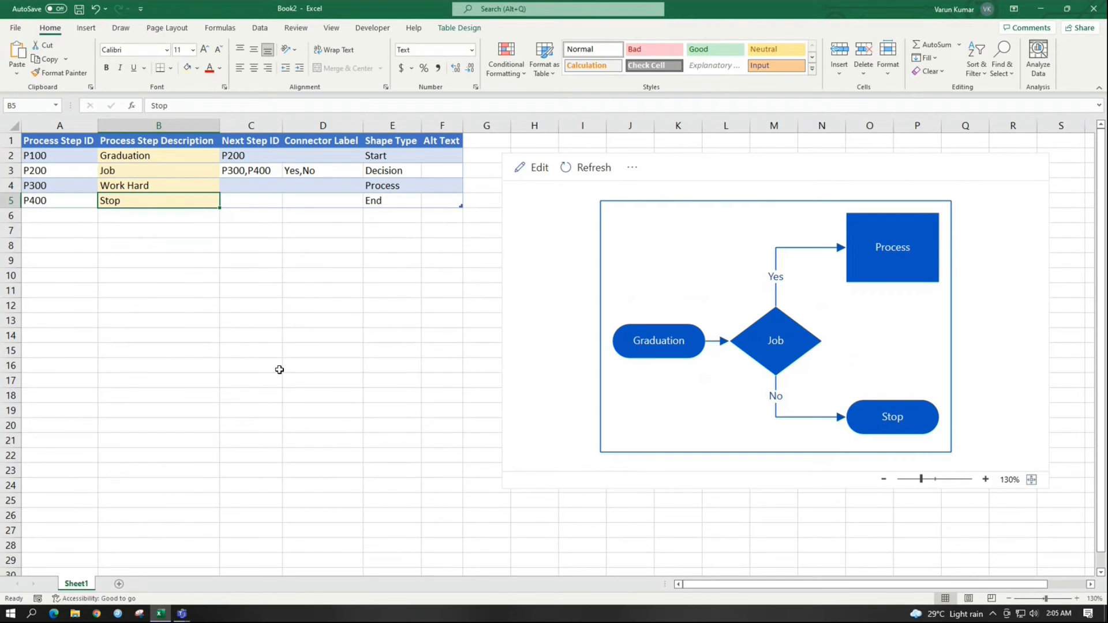
left_click(583, 168)
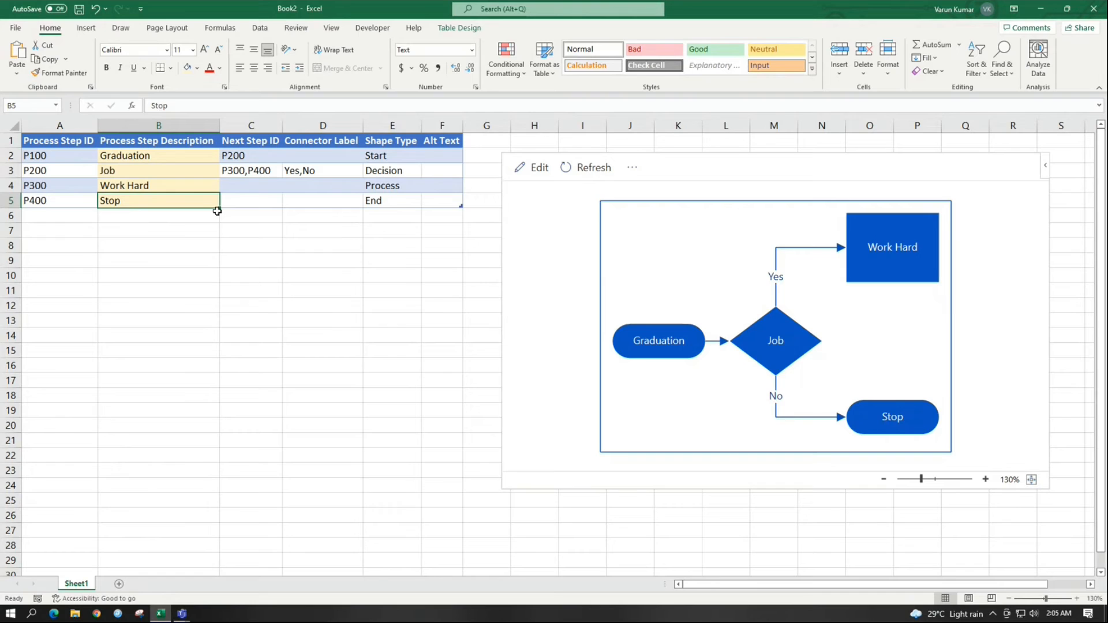
- Set the P400 step's description to Masters and refresh the flowchart
left_click_drag(198, 243, 184, 231)
left_click(164, 195)
type("Master")
key("Return")
left_click(164, 199)
double_click(163, 199)
type("s")
key("Return")
left_click(595, 167)
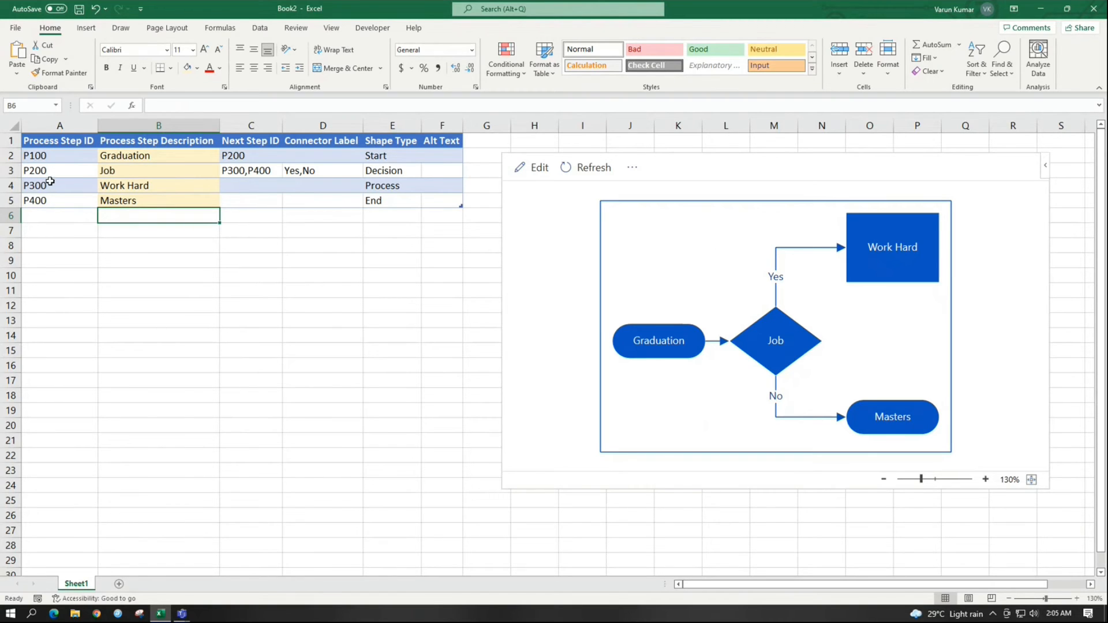
- Insert an empty row in the data table directly above the P400 Masters step
left_click(45, 157)
left_click_drag(45, 157, 51, 201)
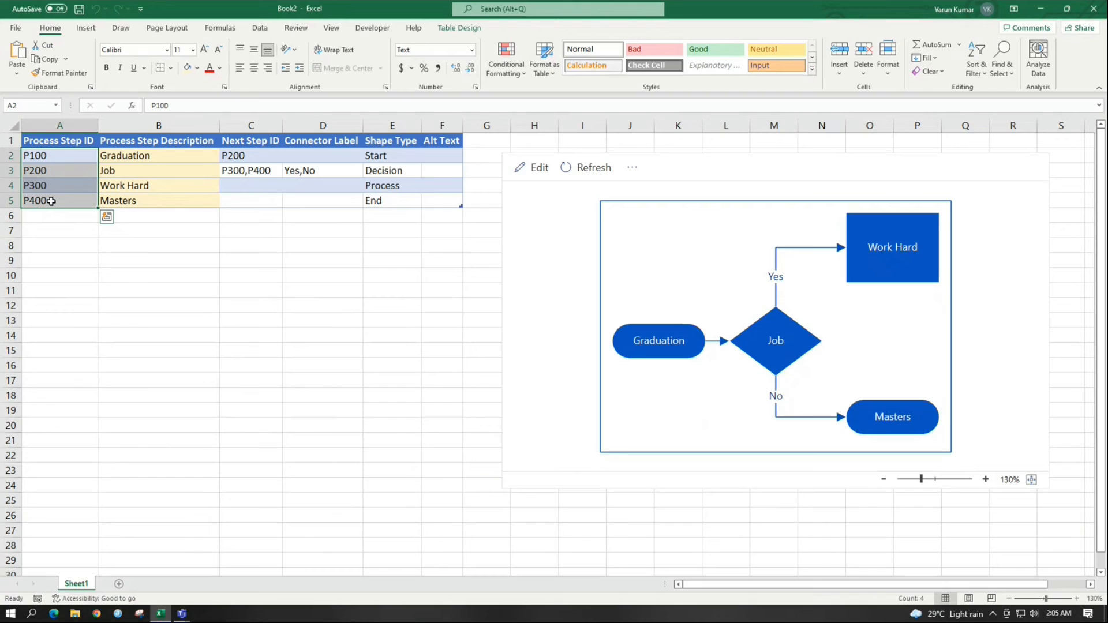
left_click(51, 201)
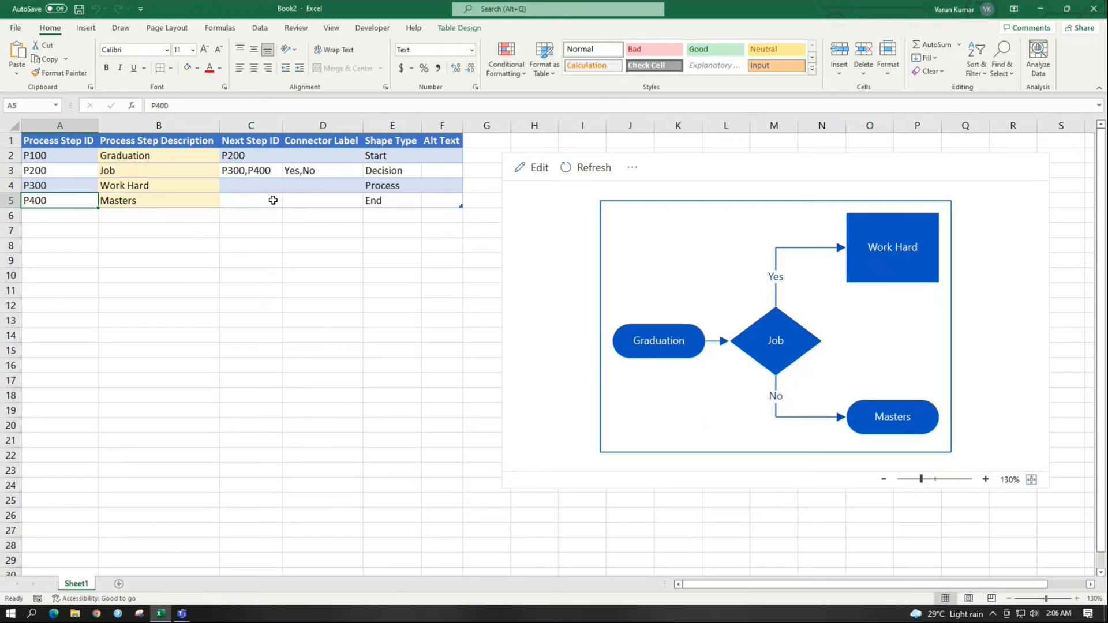
key("shift+space")
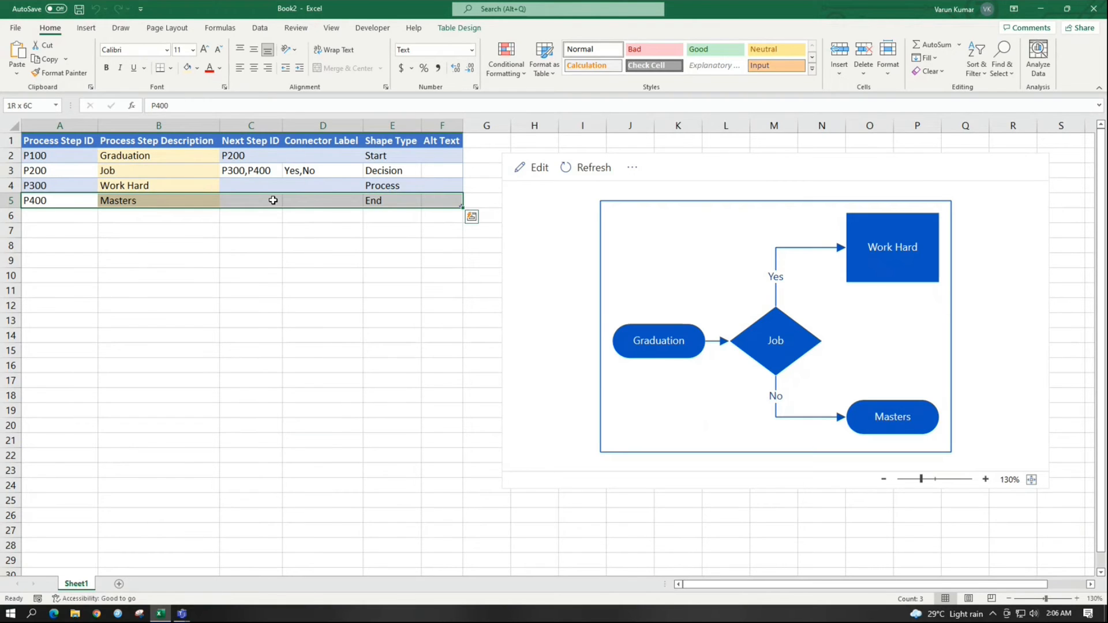
key("ctrl+q")
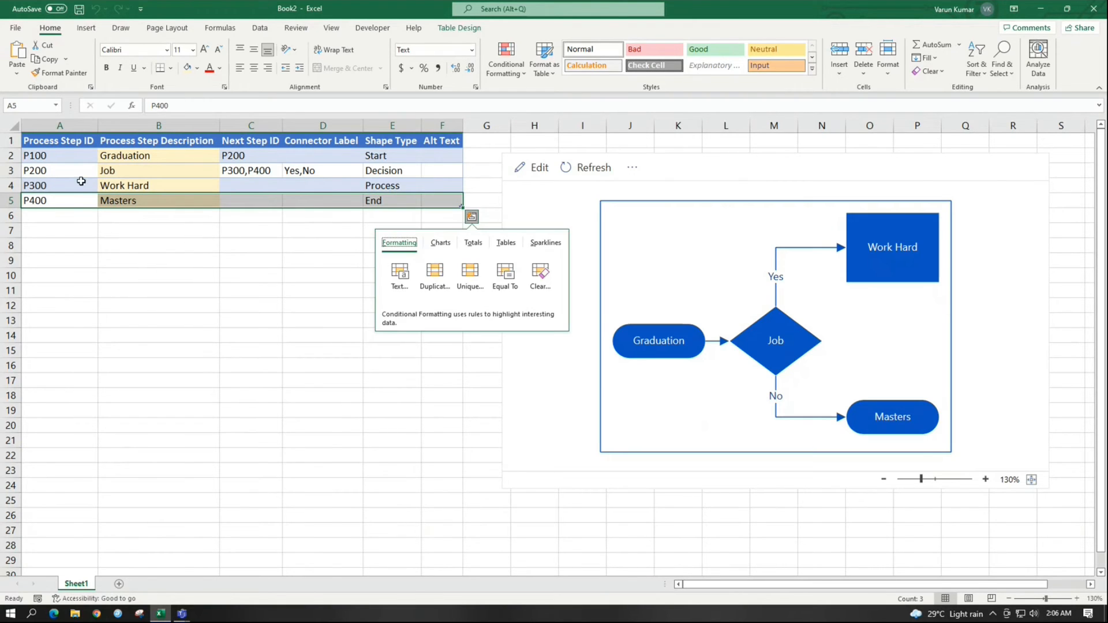
right_click(11, 200)
left_click(68, 298)
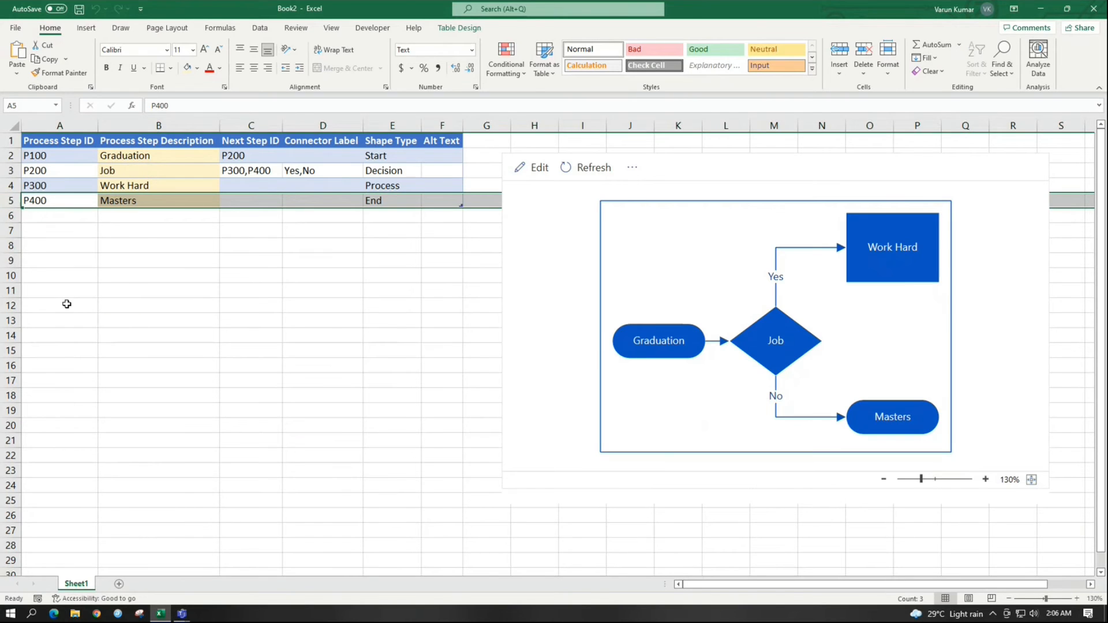
left_click(131, 289)
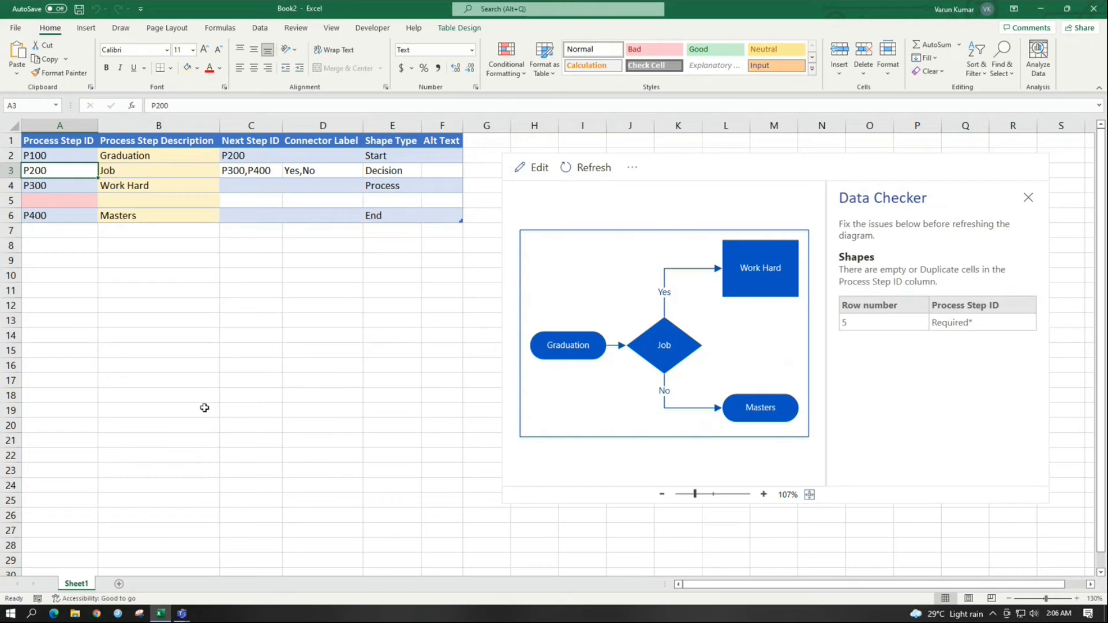
- Look over the new empty row 5 and the Process Step ID issue listed for it in the Data Checker
key("Up")
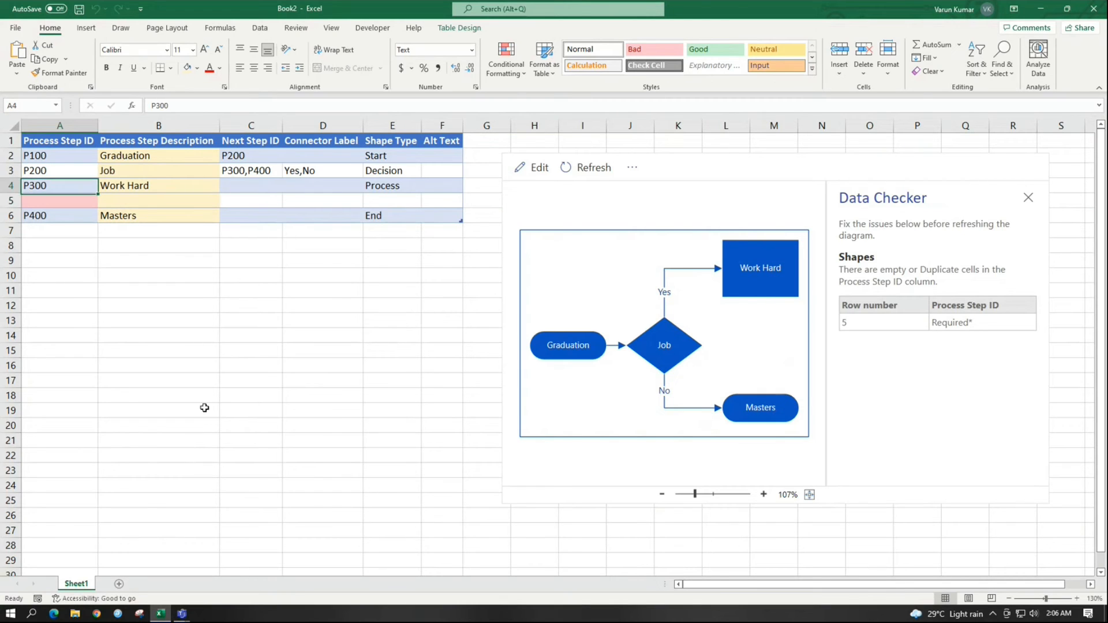
key("Down")
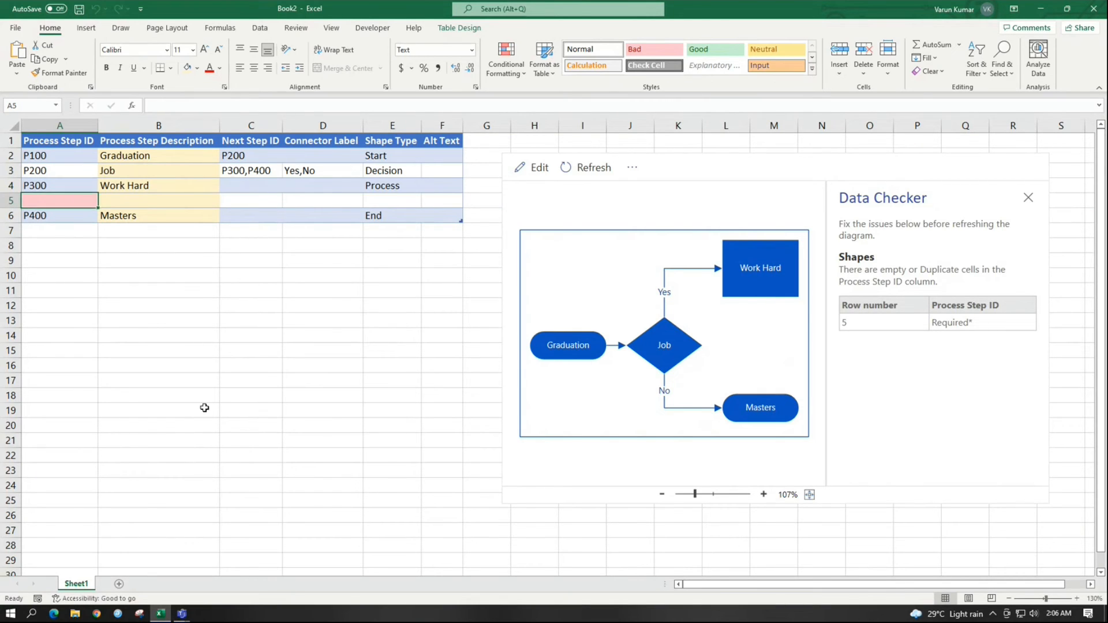
key("Right")
key("Right")
key("Right")
key("Left")
key("Left")
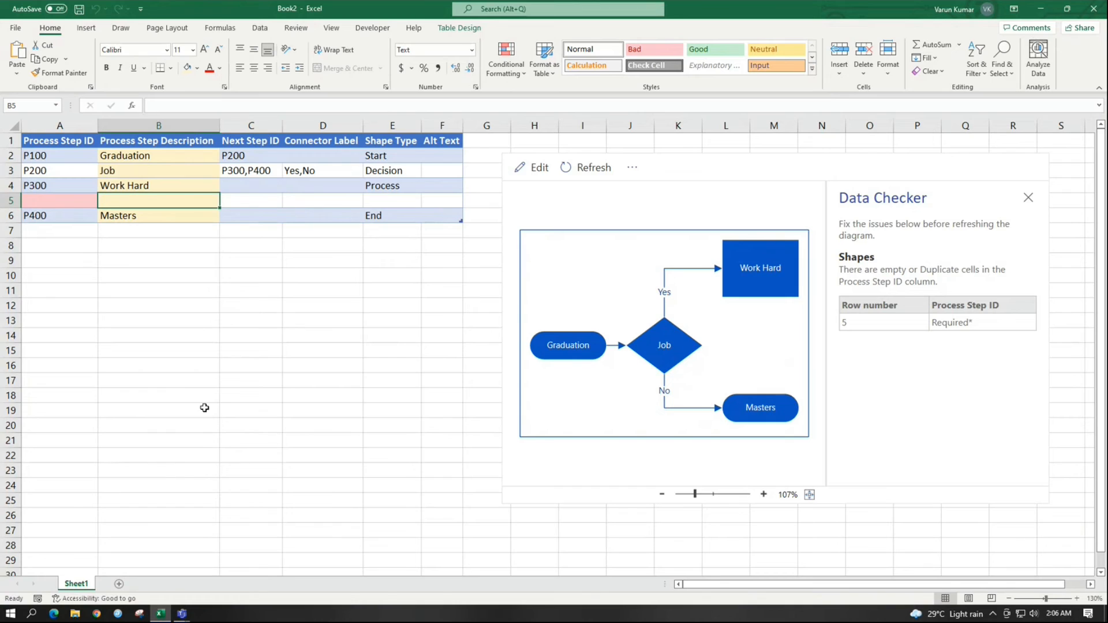
key("Left")
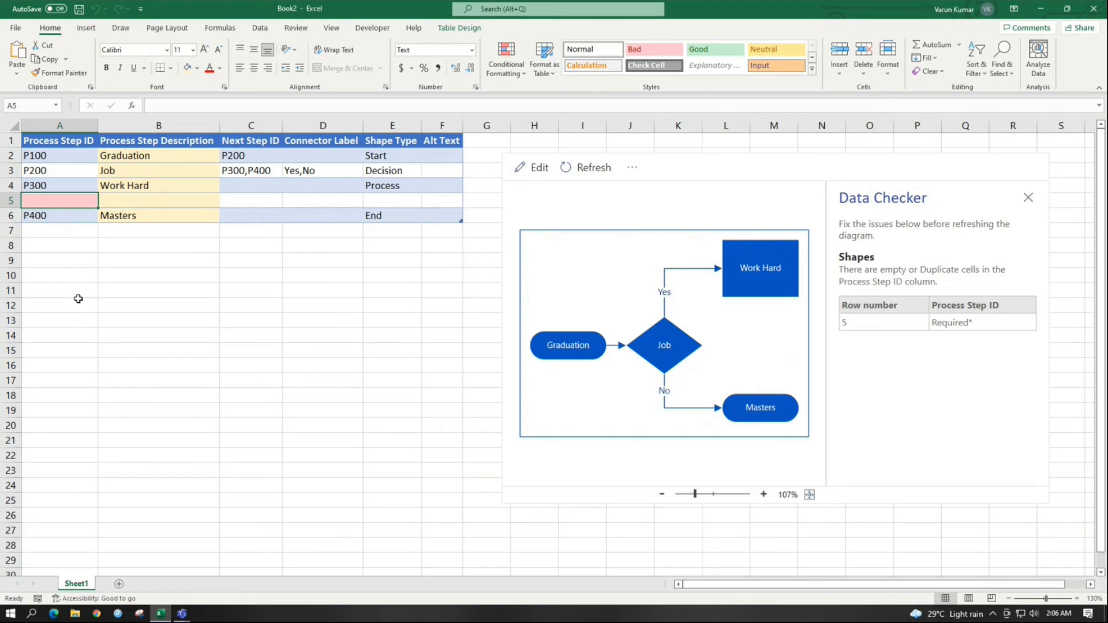
- Enter P400 as the new row's Process Step ID and review the Data Checker's note on empty or duplicate IDs
key("Down")
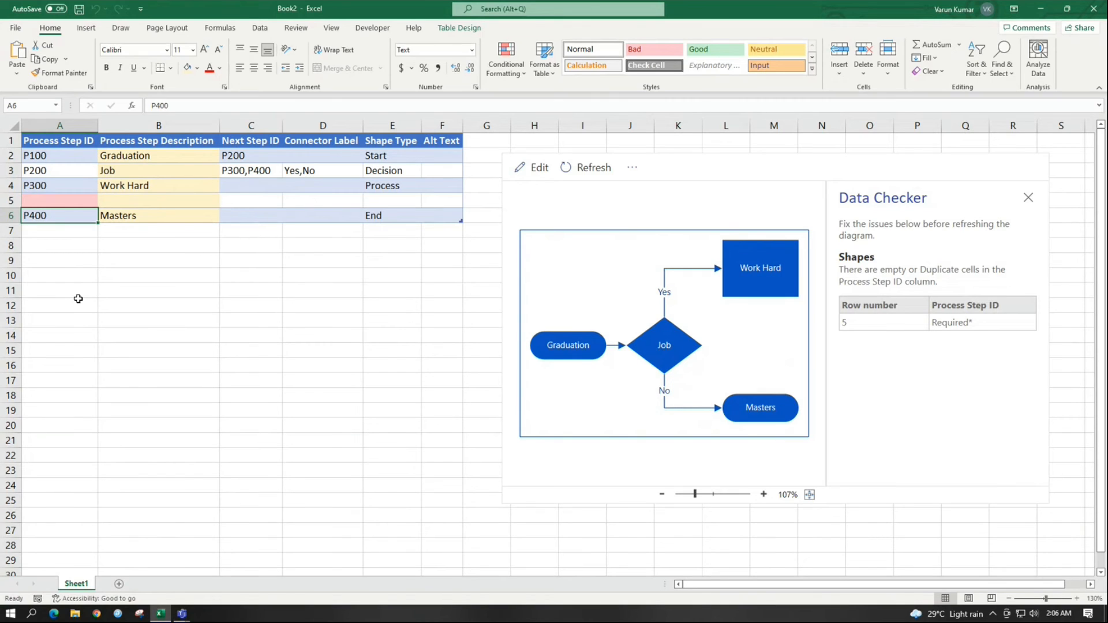
key("Up")
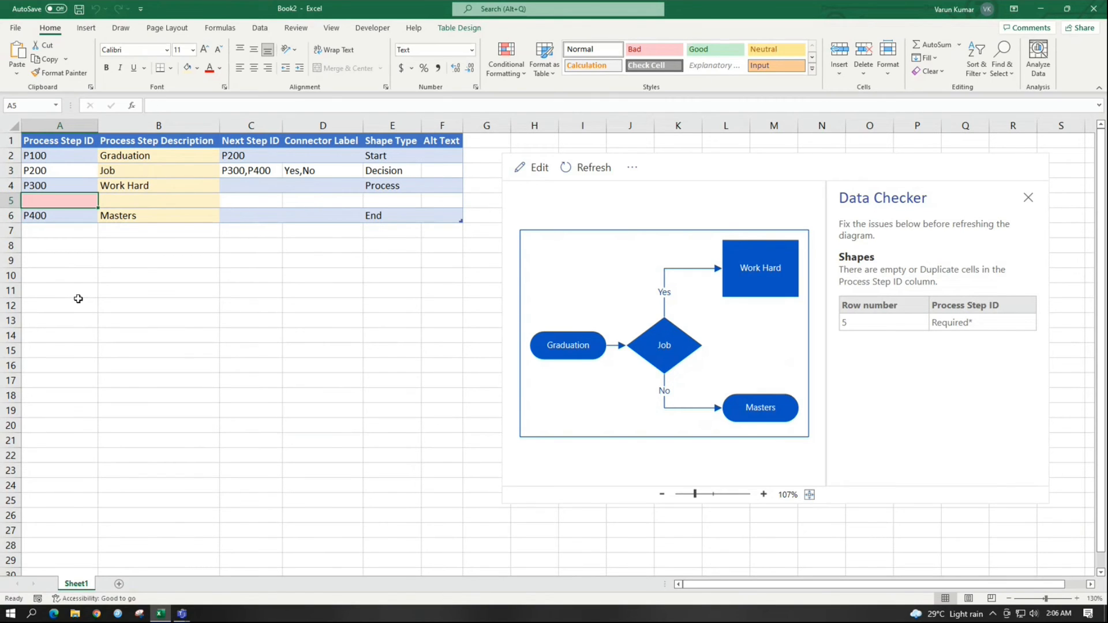
type("P400")
key("Return")
key("F2")
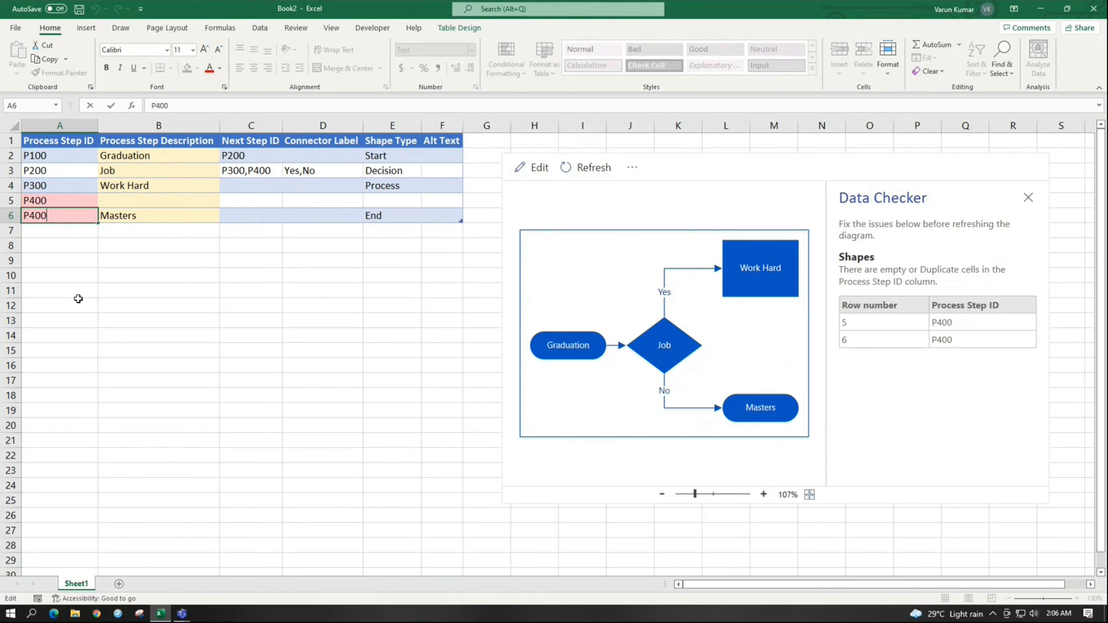
left_click(77, 272)
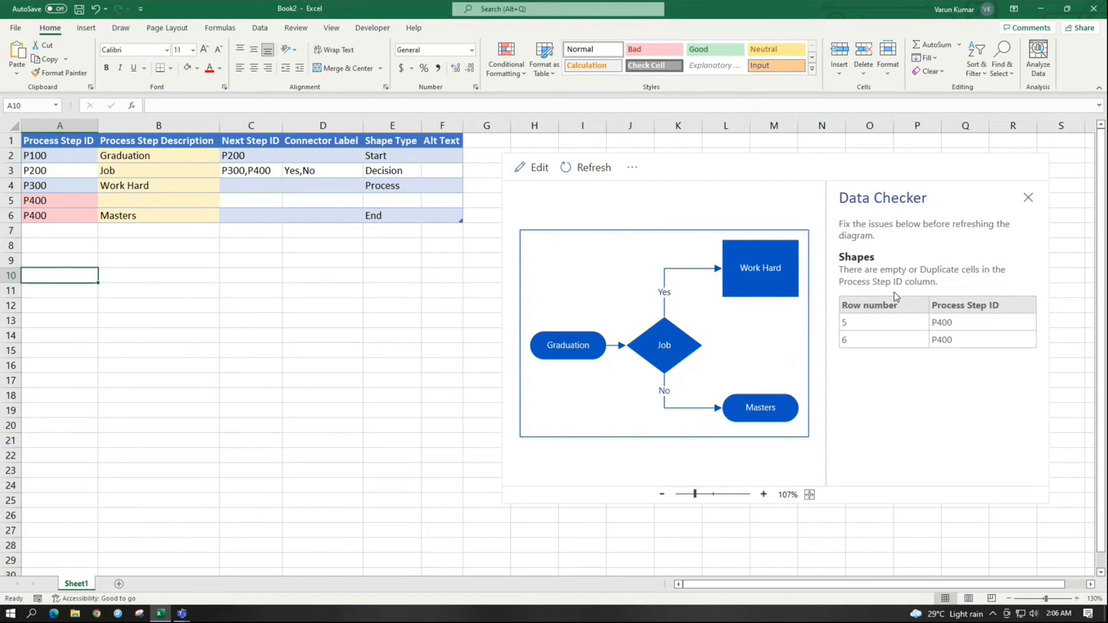
left_click_drag(64, 202, 66, 216)
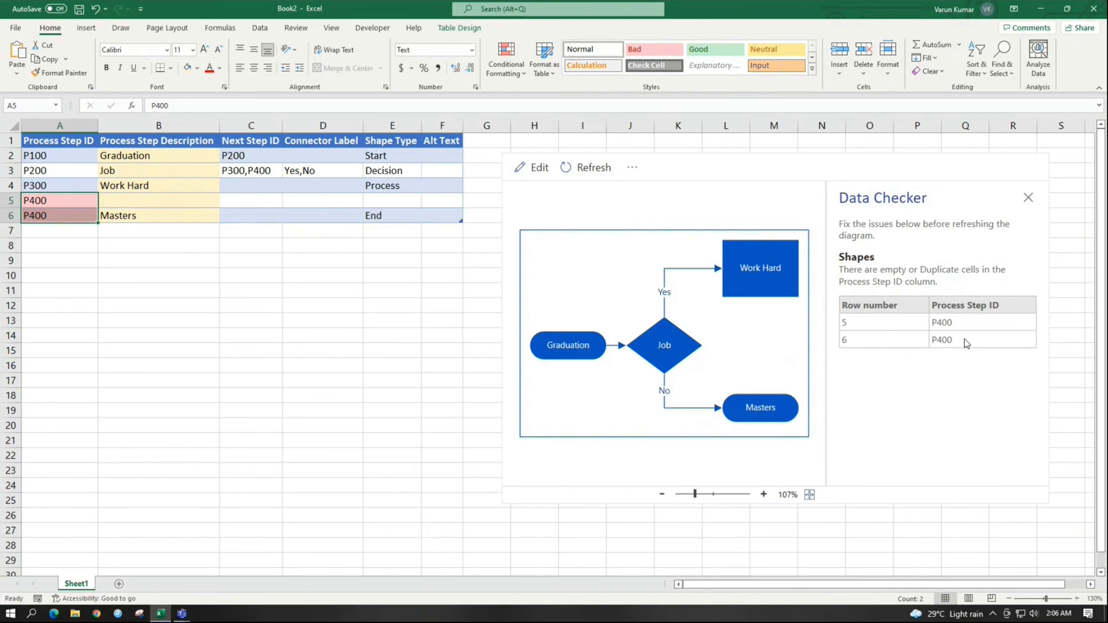
left_click_drag(920, 269, 994, 273)
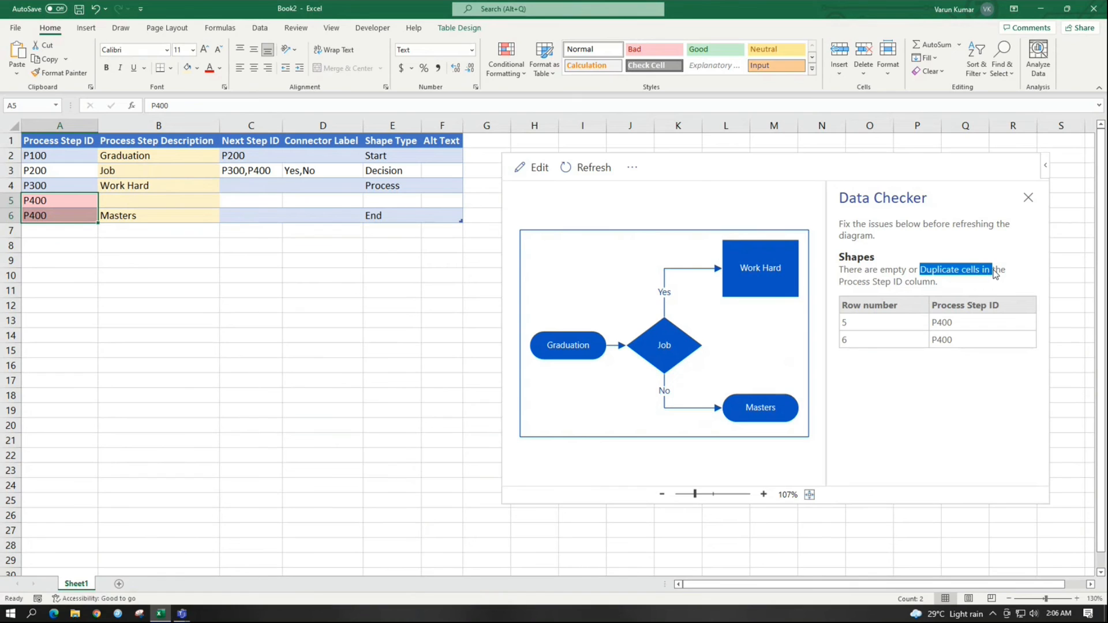
- Change the Masters row's Process Step ID to P500
left_click(64, 214)
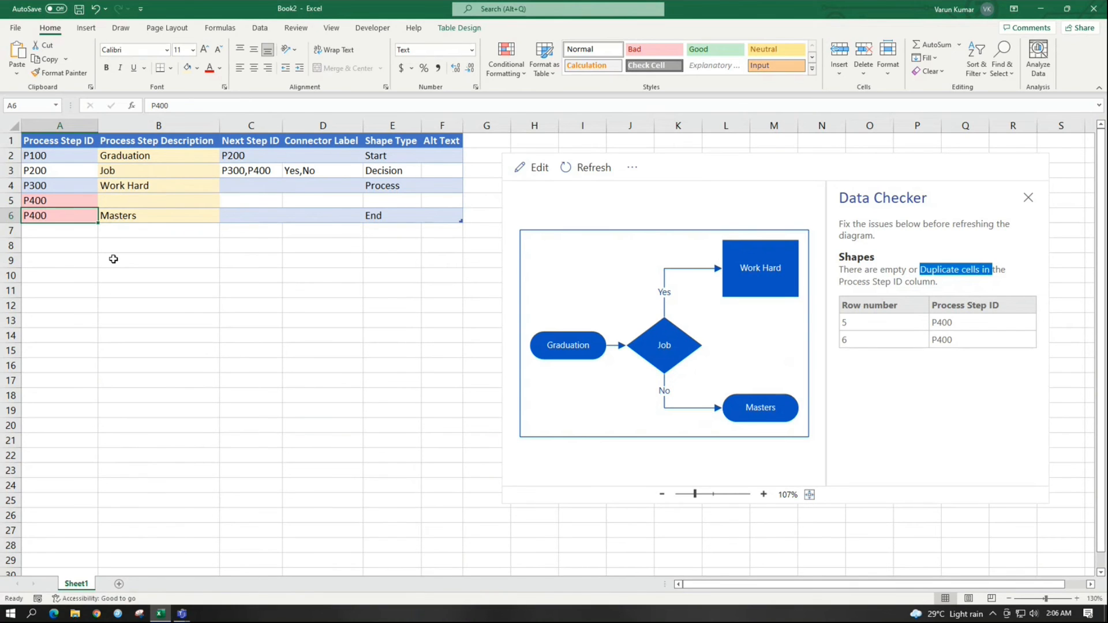
type("P500")
key("Return")
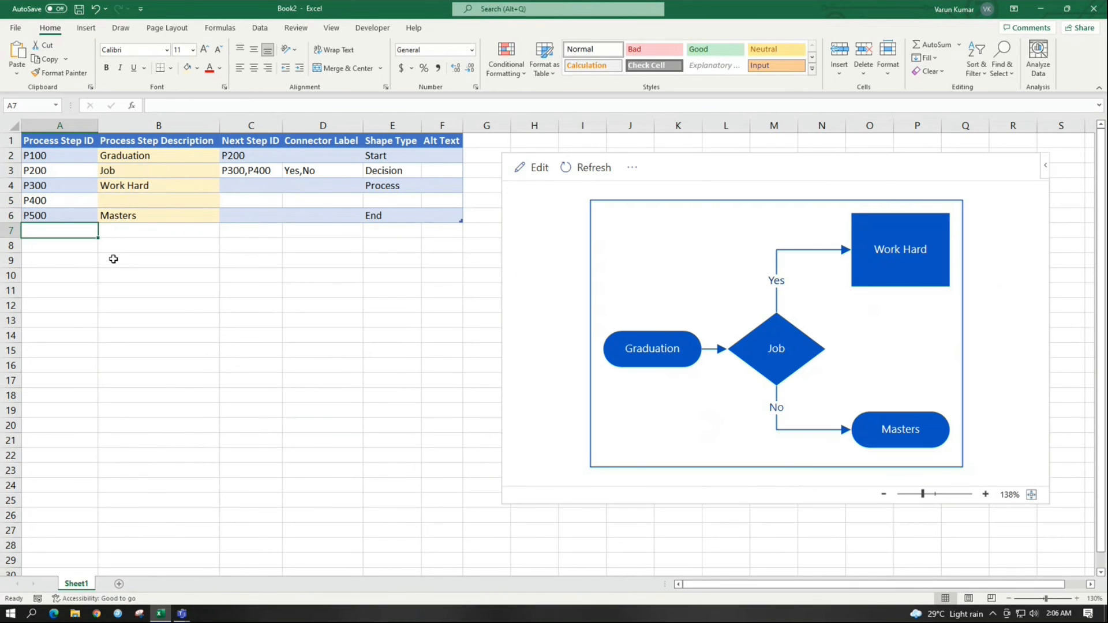
- Copy the Masters description from the P500 row into the P400 row
left_click(135, 217)
key("ctrl+c")
key("Up")
key("Return")
key("Down")
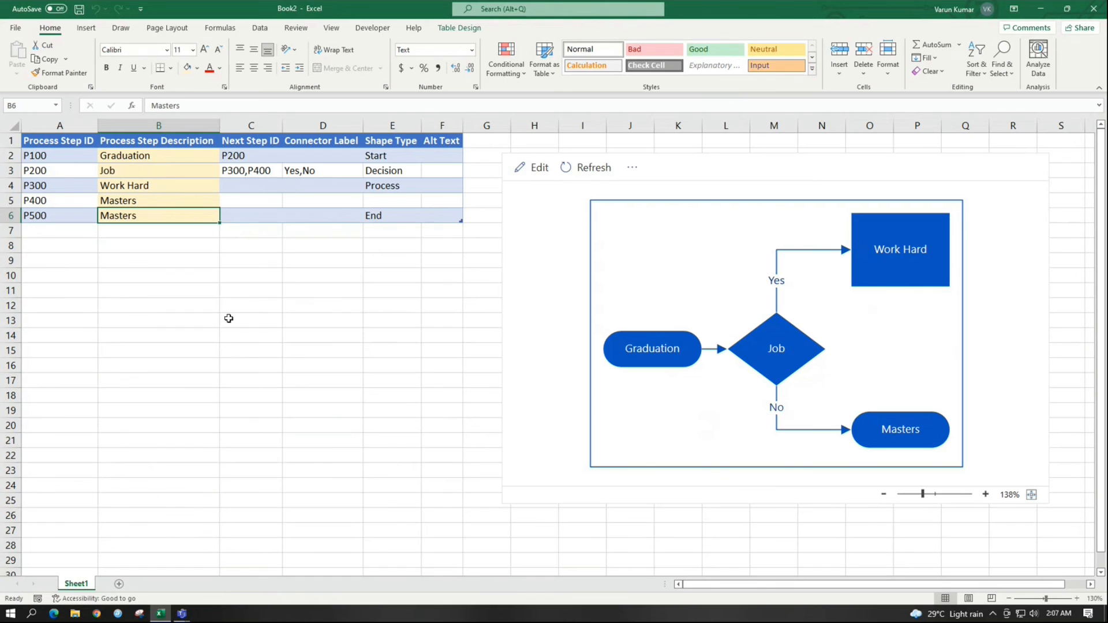
- Replace the P500 row's Process Step Description with End
key("Delete")
type("En")
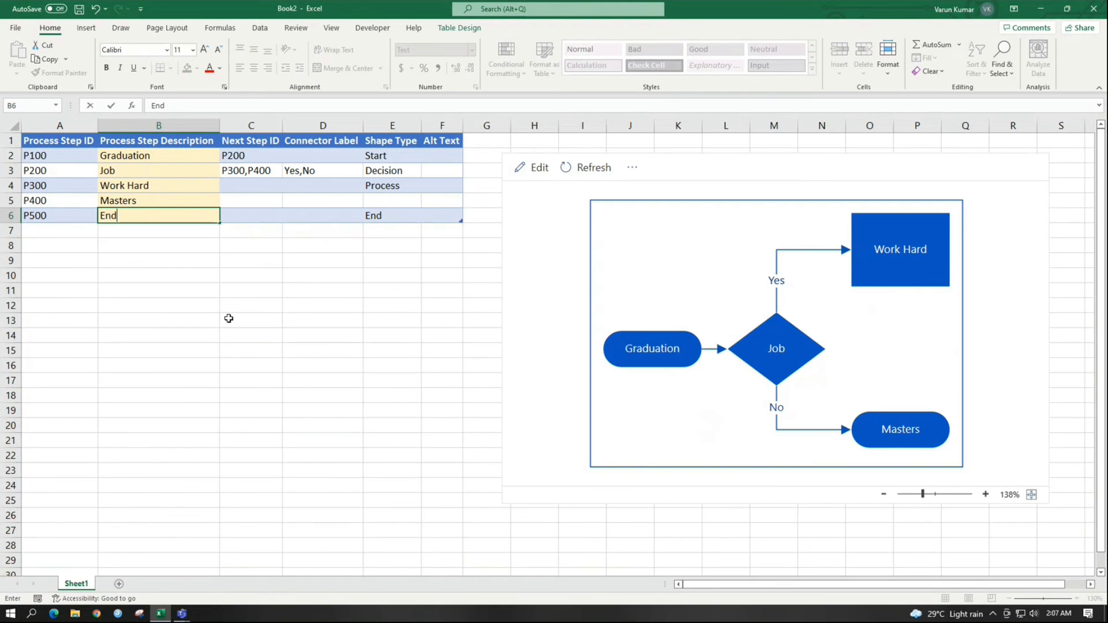
type("d")
key("Right")
- Set the P400 Masters row's Shape Type to Data and refresh the flowchart
key("Right")
key("Right")
key("Up")
key("Left")
key("Right")
key("alt+Down")
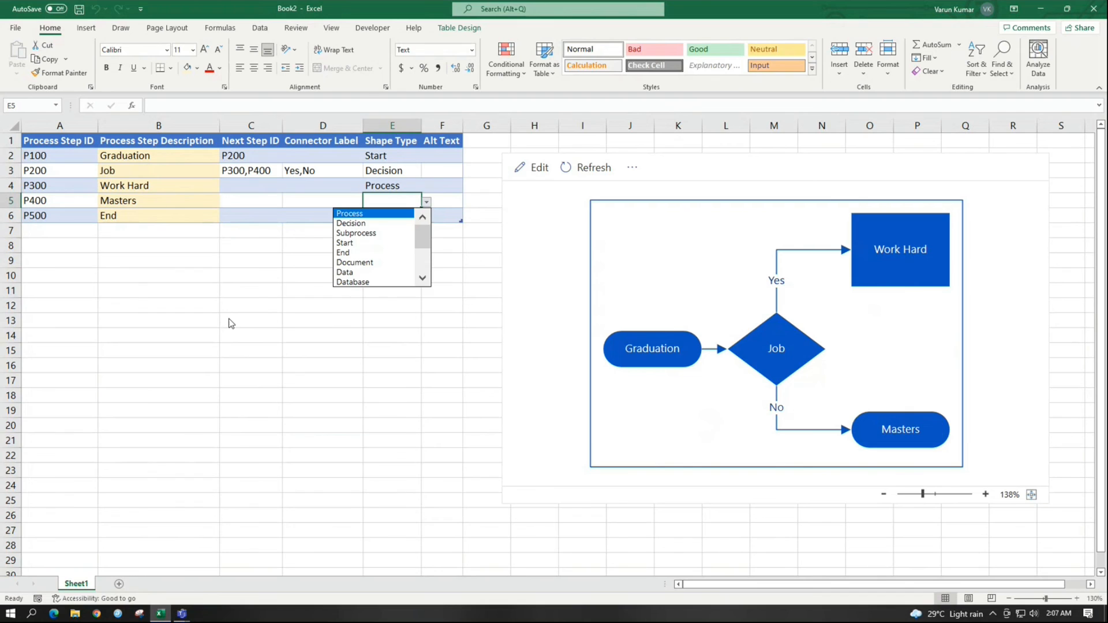
key("Down")
key("Down")
key("Down")
key("Down")
key("Down")
key("Down")
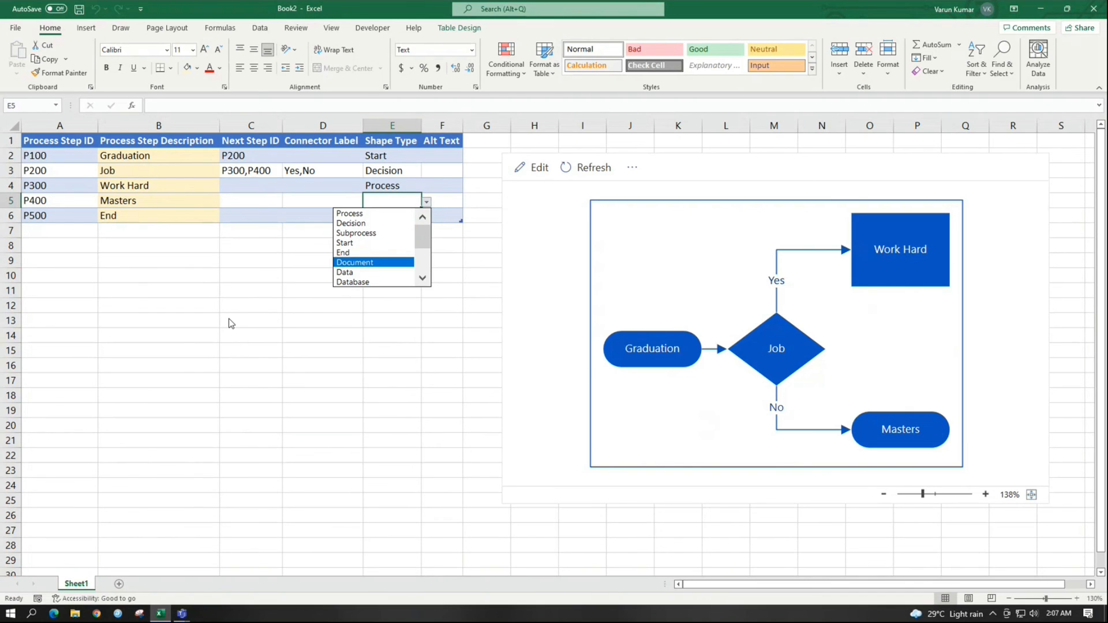
key("Return")
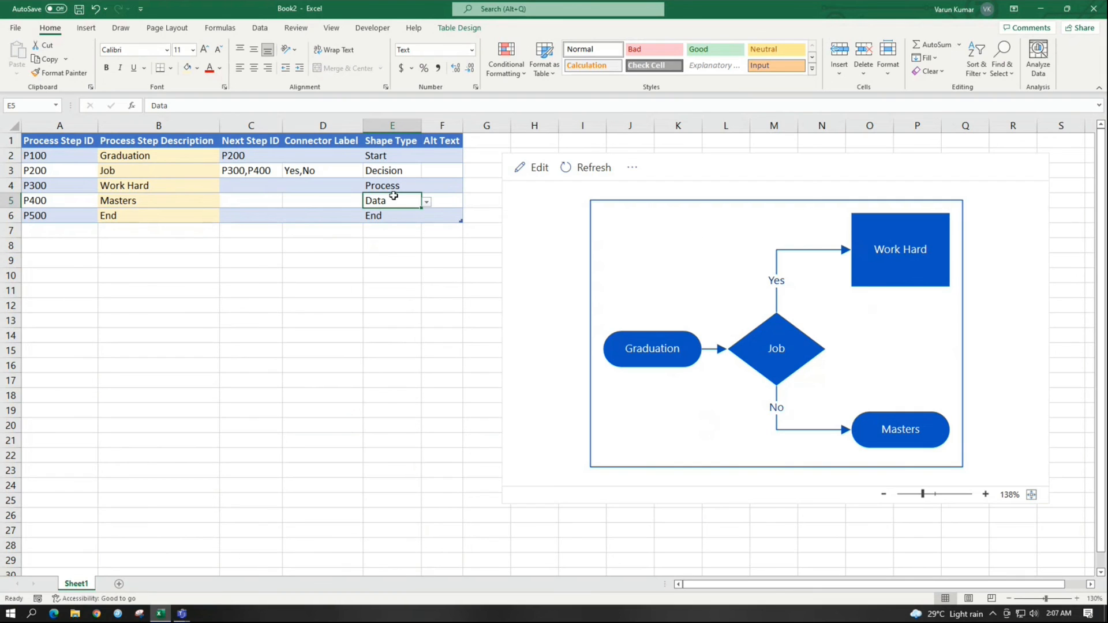
left_click(596, 163)
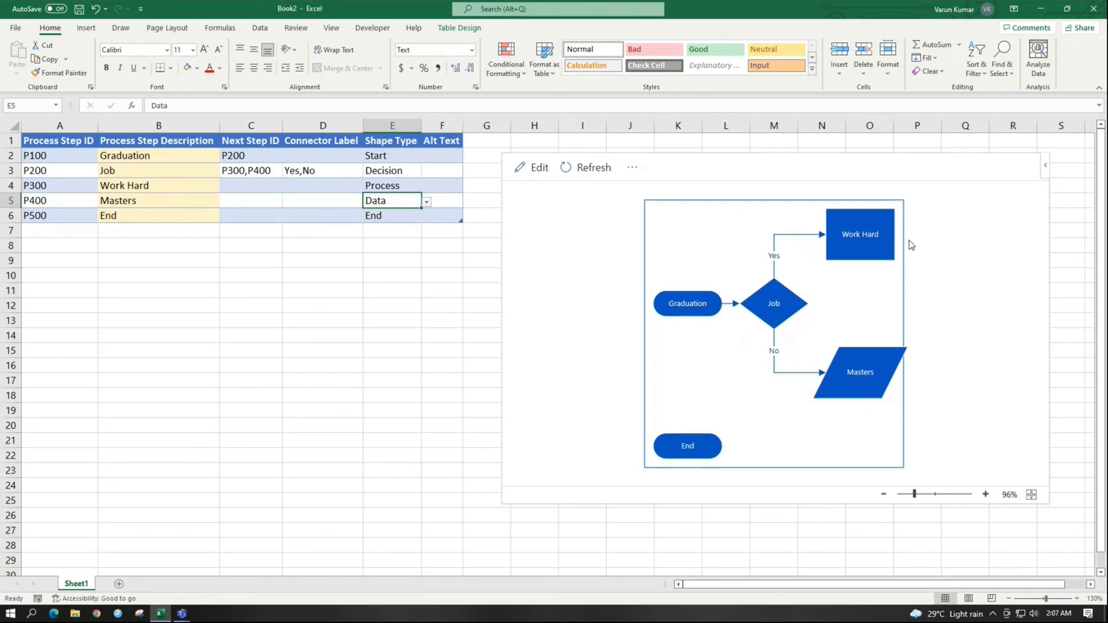
- Enter P500 as the Next Step ID of the P400 Masters row and refresh the flowchart
left_click(332, 200)
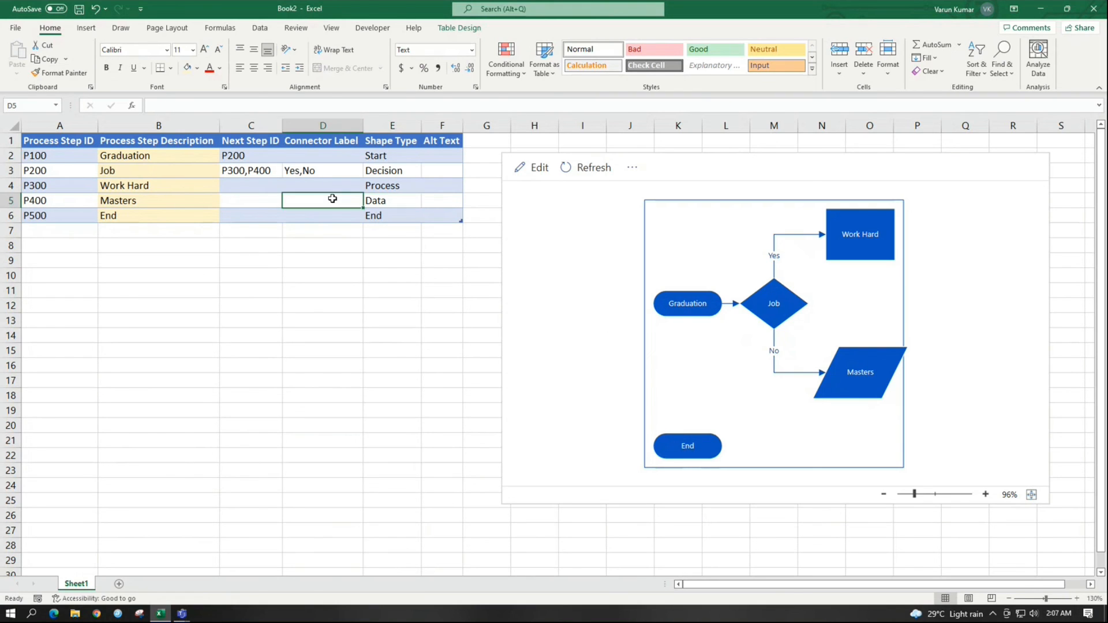
key("Left")
key("Right")
key("Up")
key("Up")
key("Left")
key("Down")
key("Down")
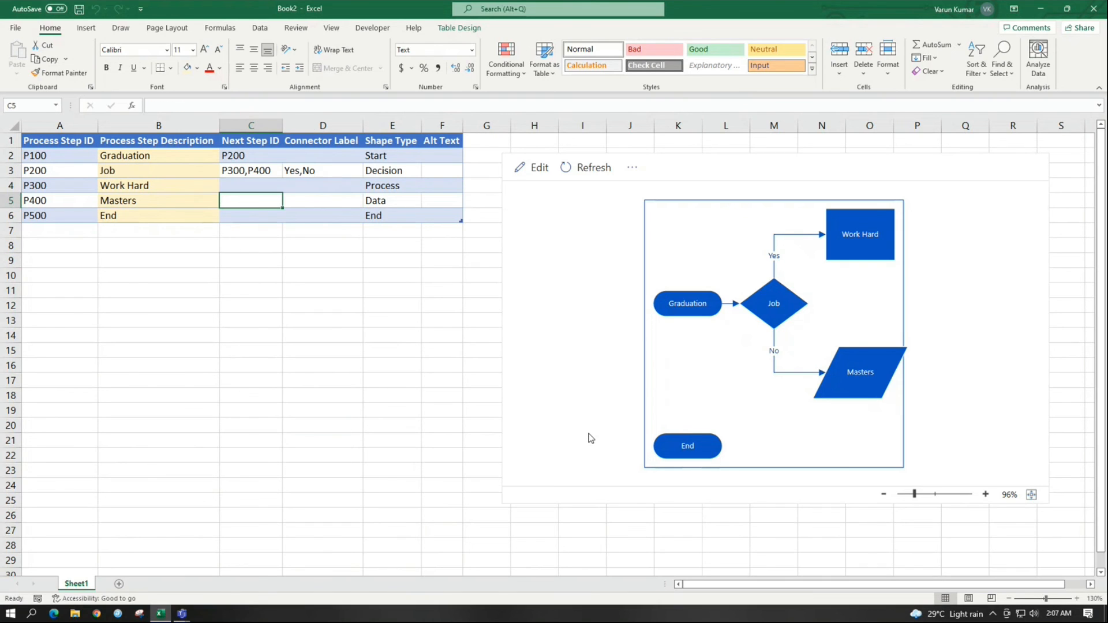
type("P500")
key("Return")
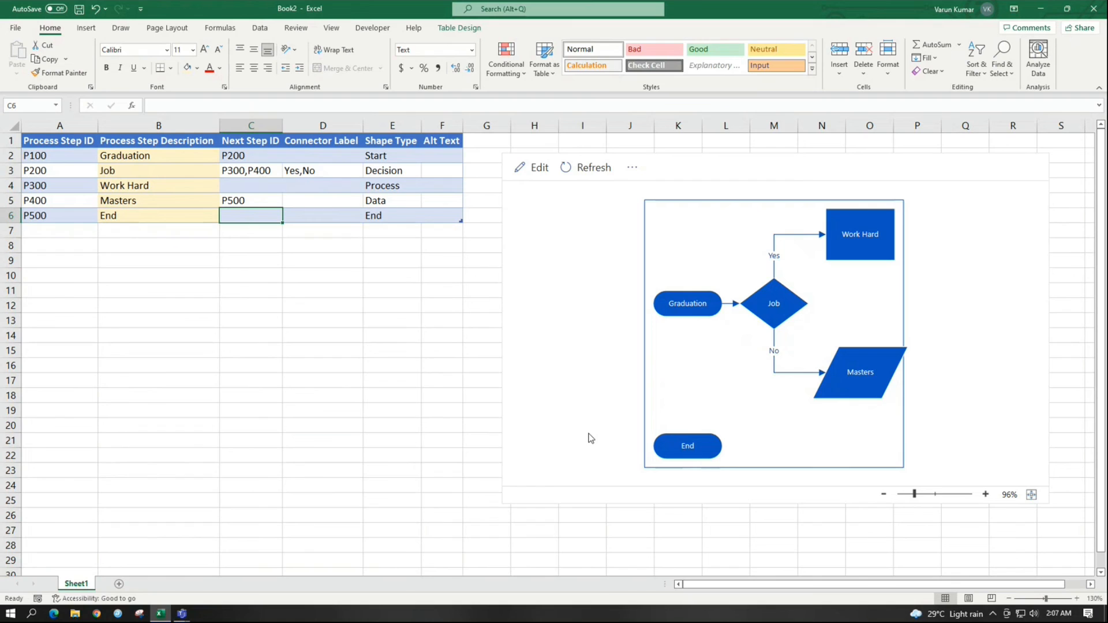
left_click(587, 167)
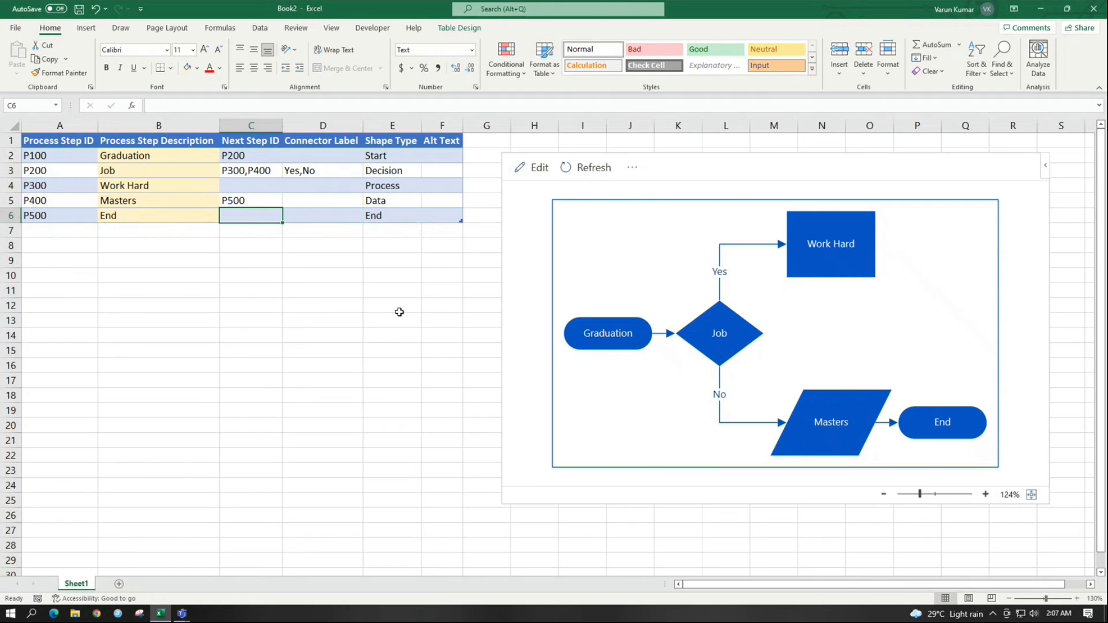
- Select the Shape Type cell of the P400 Masters row
key("Up")
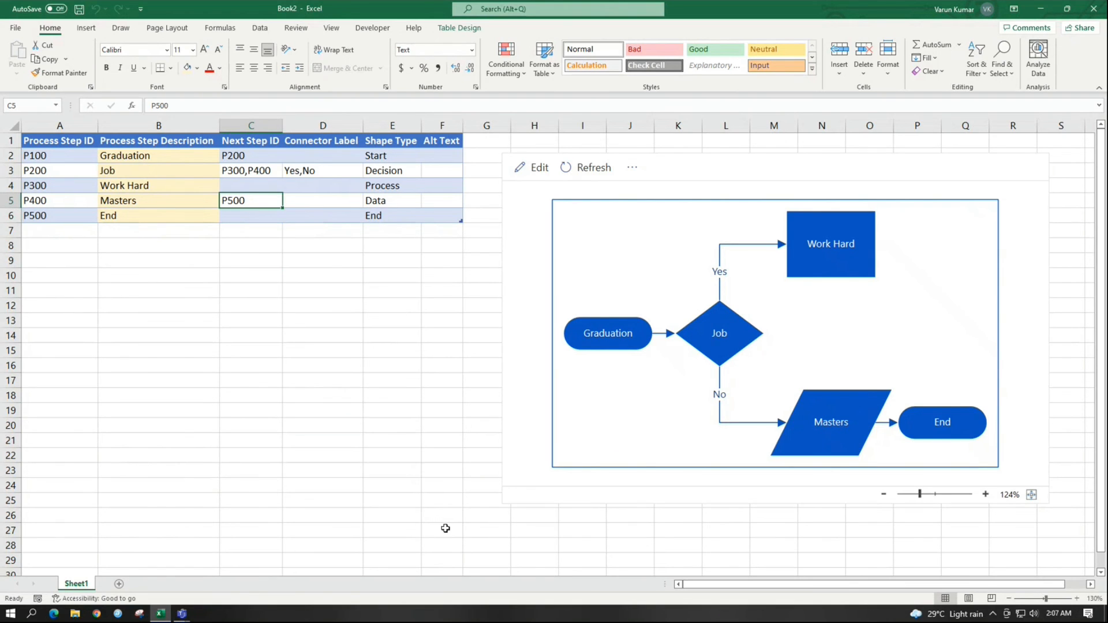
key("Right")
key("Right")
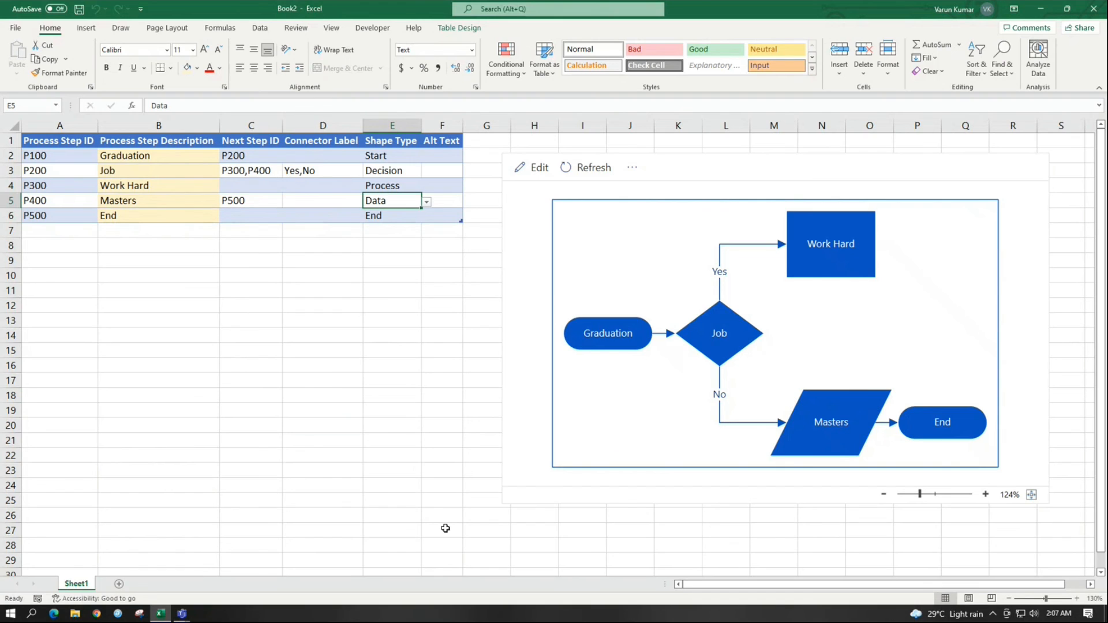